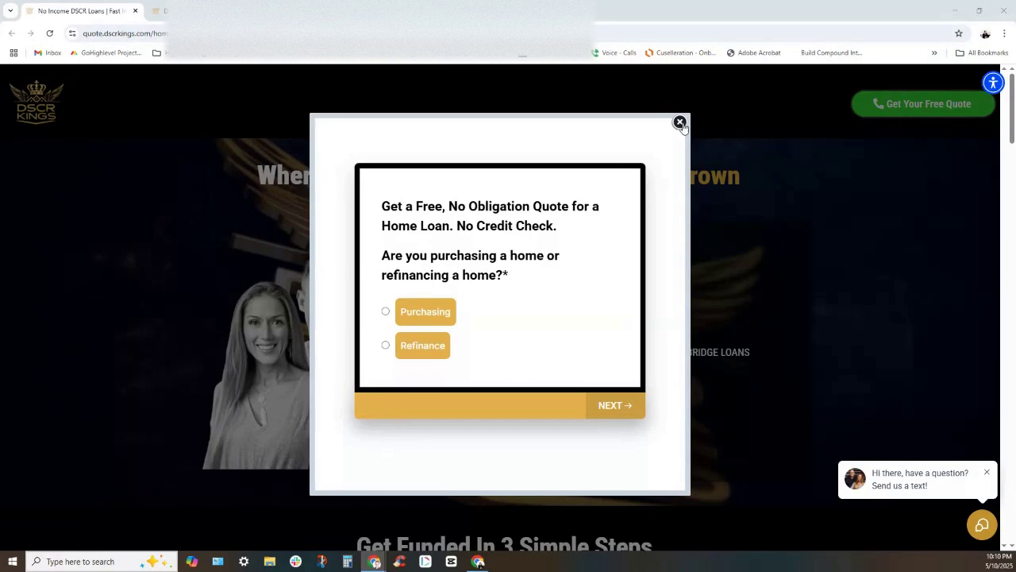
# Step: Close the quote popup and review the landing page from the hero section through the loan programs to the comparison with traditional lenders
pyautogui.click(680, 122)
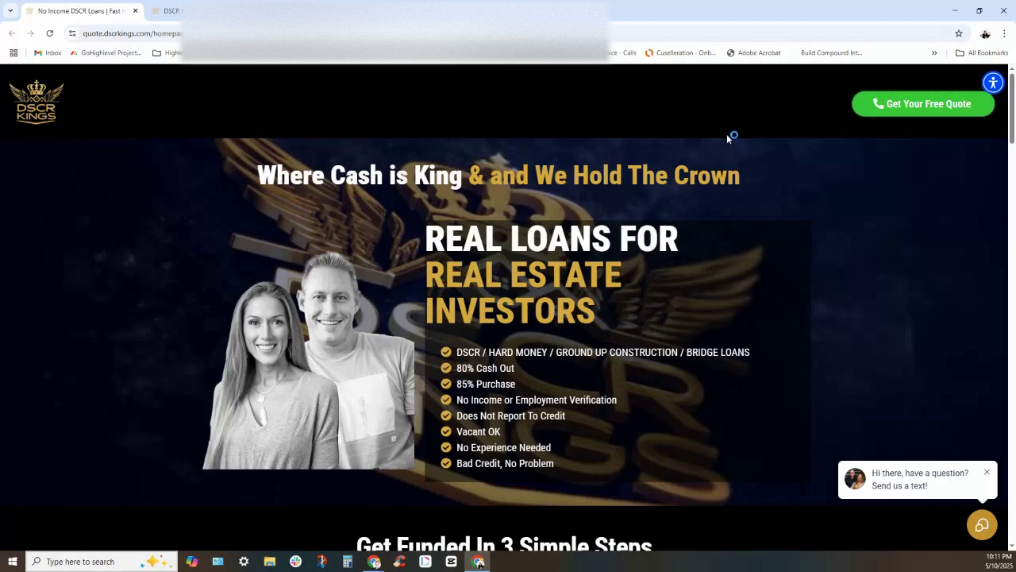
pyautogui.scroll(-3, 730, 140)
pyautogui.scroll(3, 783, 144)
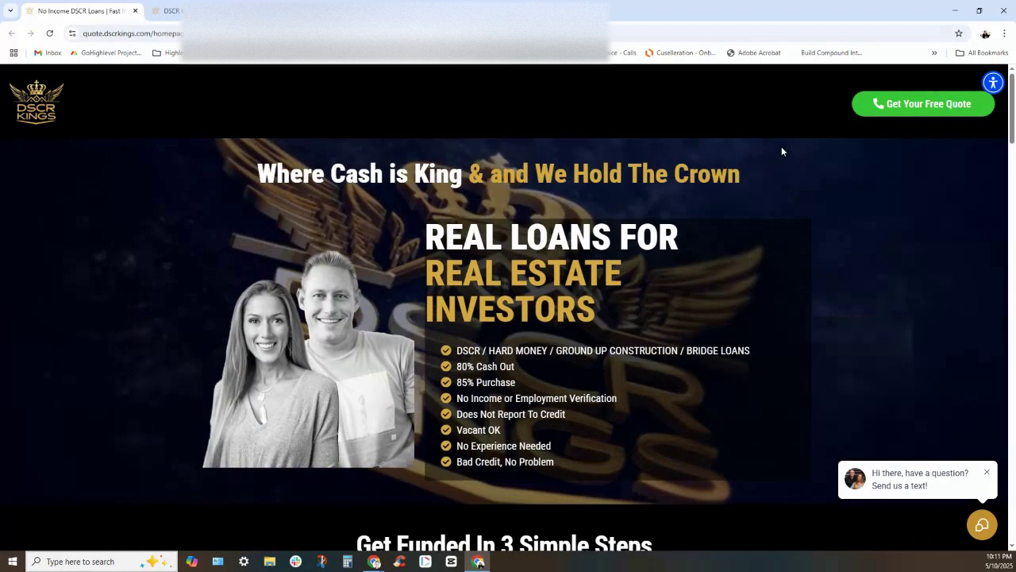
pyautogui.scroll(-1, 781, 146)
pyautogui.scroll(-7, 781, 151)
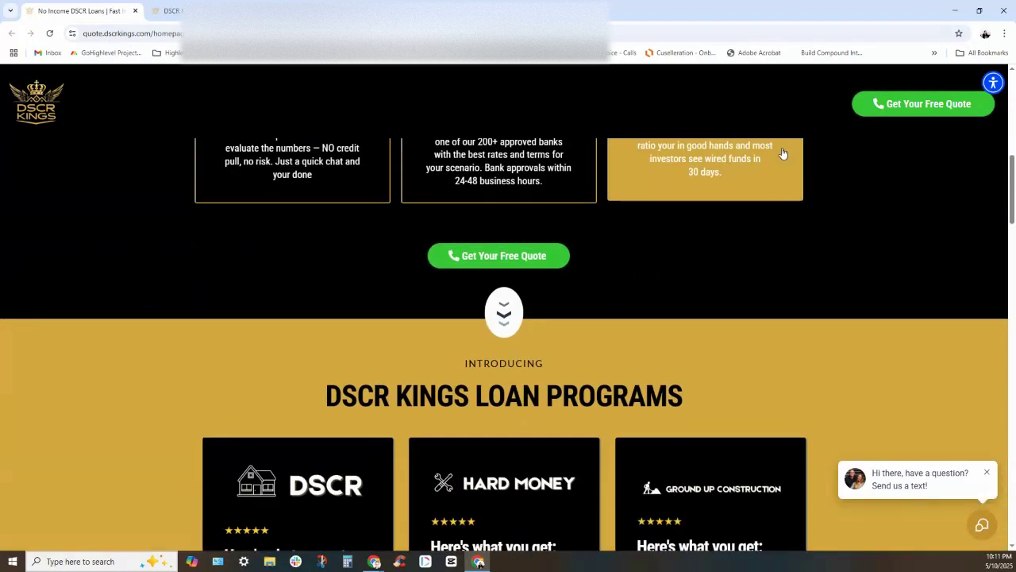
pyautogui.scroll(-6, 783, 155)
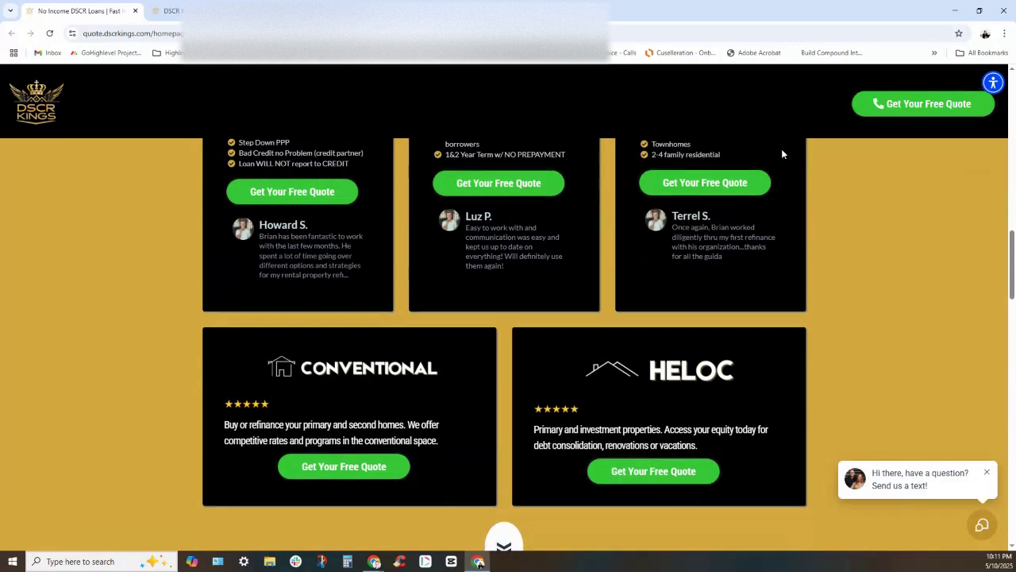
pyautogui.scroll(-6, 781, 153)
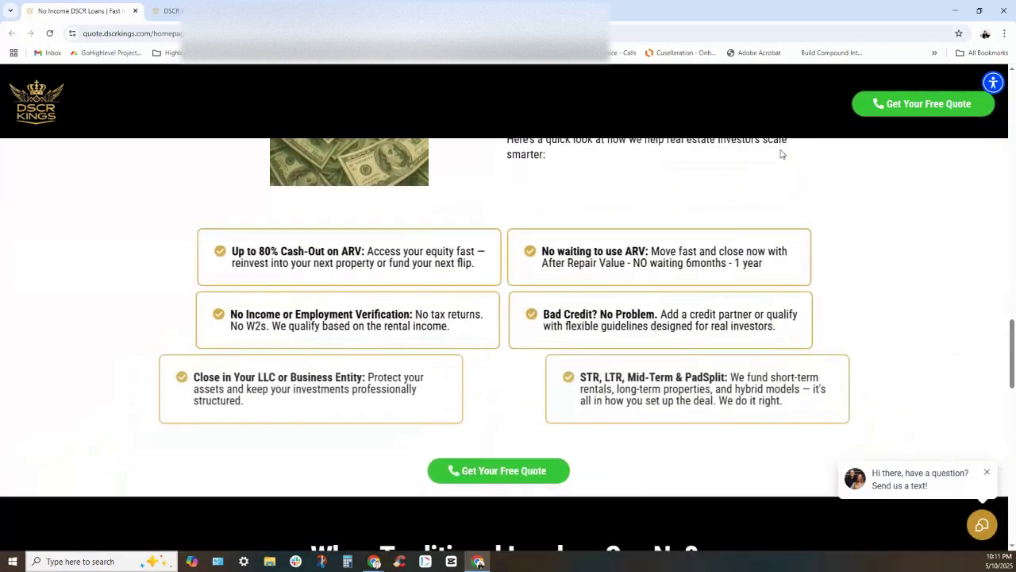
pyautogui.scroll(-5, 781, 154)
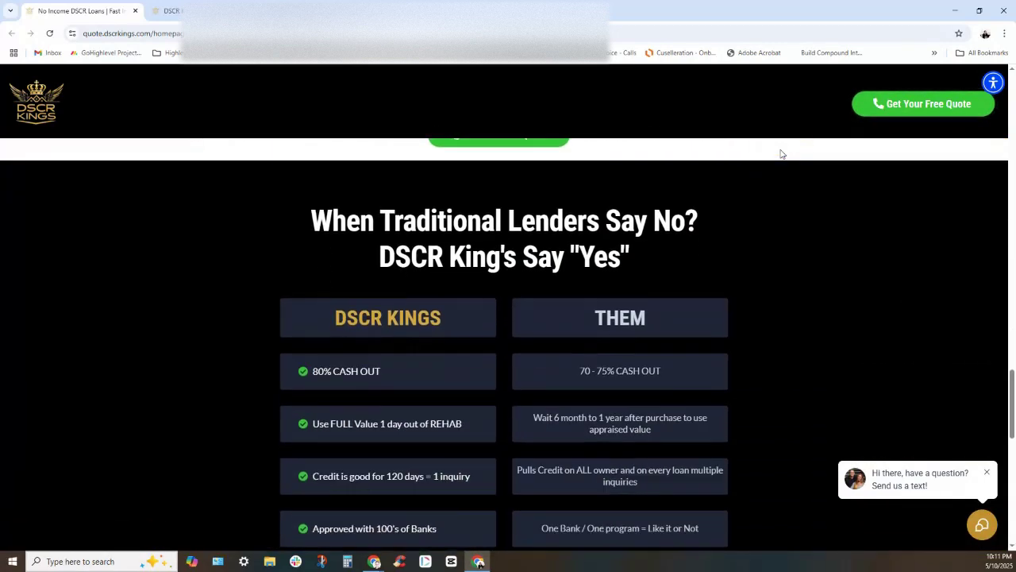
pyautogui.scroll(-3, 781, 155)
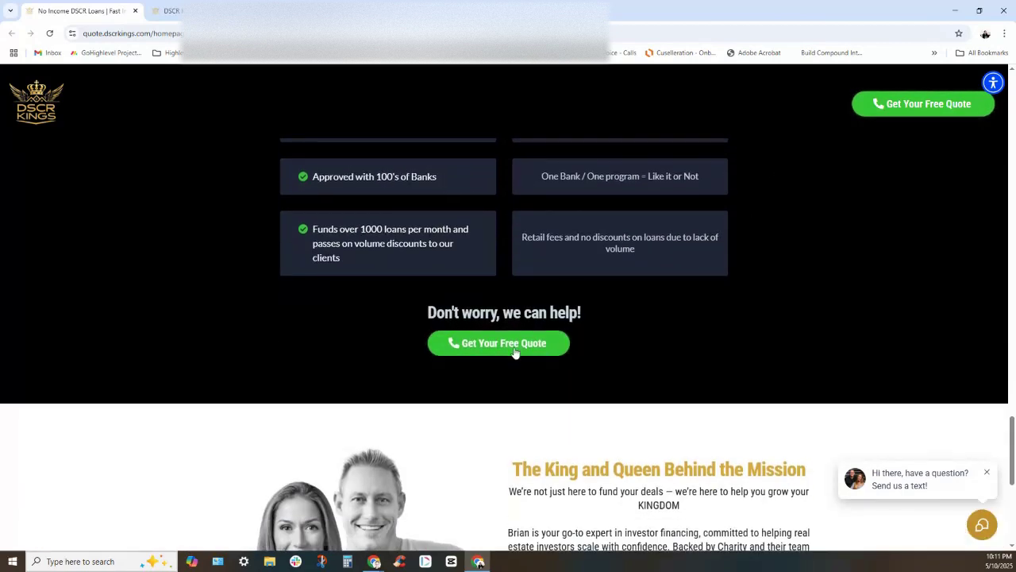
# Step: Open the free quote survey, try the Purchasing answer, and return to the first question
pyautogui.click(505, 346)
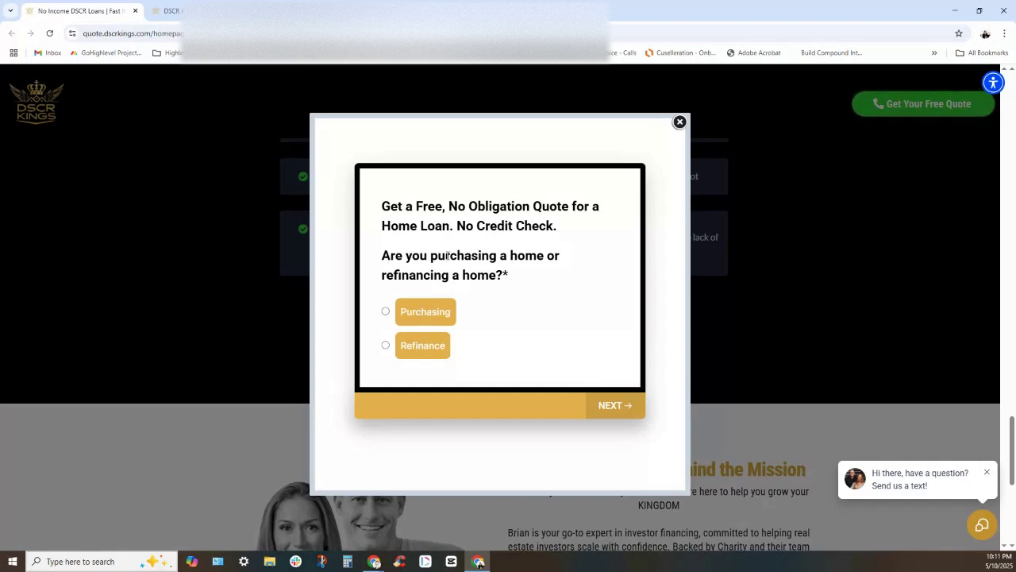
pyautogui.click(436, 317)
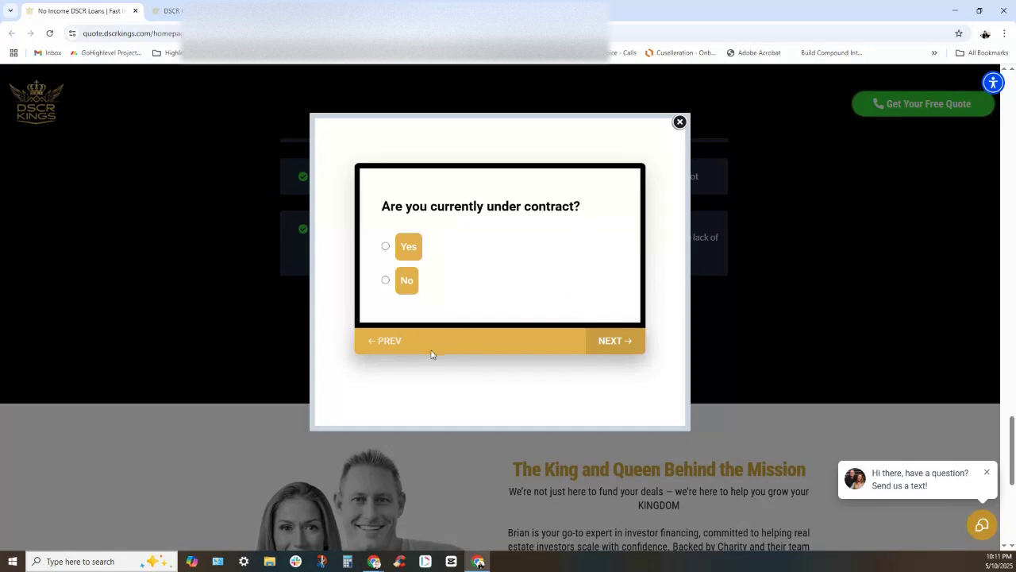
pyautogui.click(388, 343)
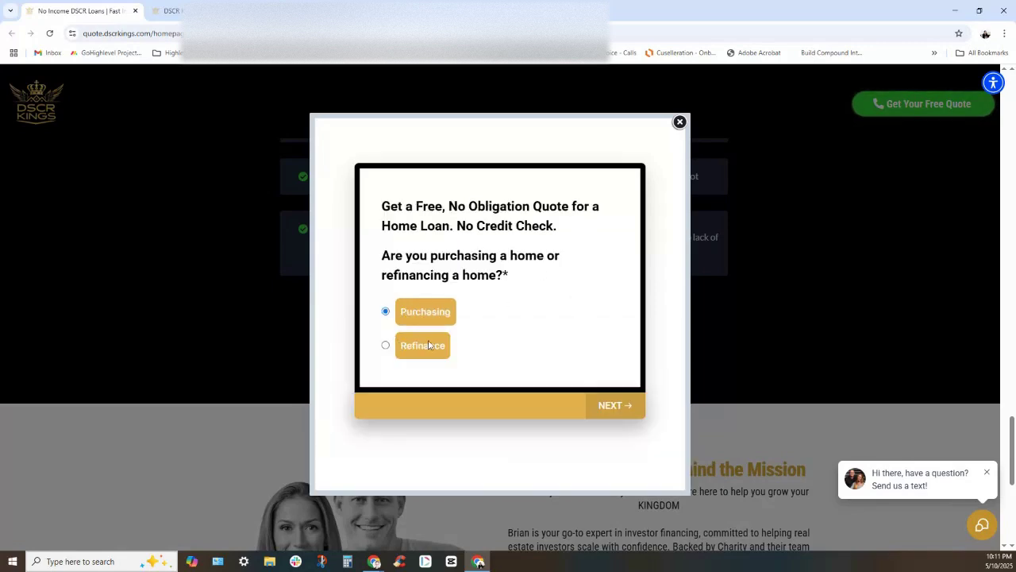
# Step: Answer the survey with Refinance as the loan purpose and Primary Residence as the refinance type
pyautogui.click(421, 354)
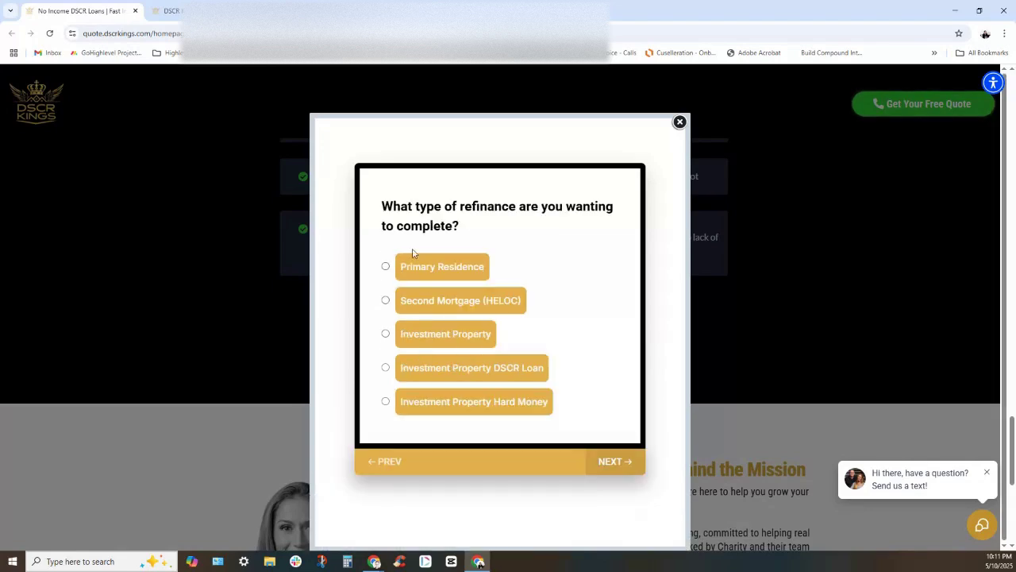
pyautogui.moveTo(383, 205); pyautogui.dragTo(618, 216)
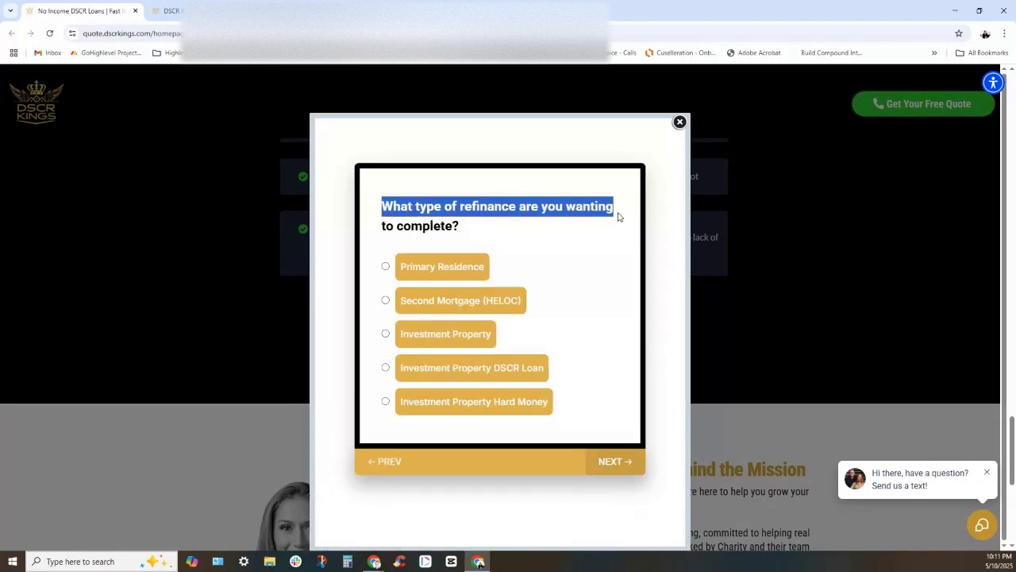
pyautogui.click(506, 224)
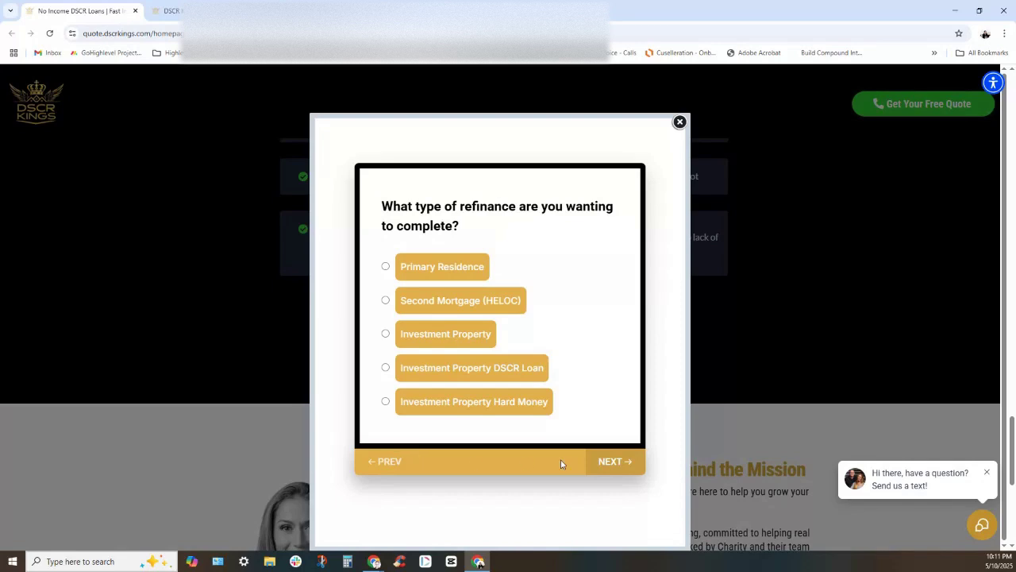
pyautogui.click(441, 268)
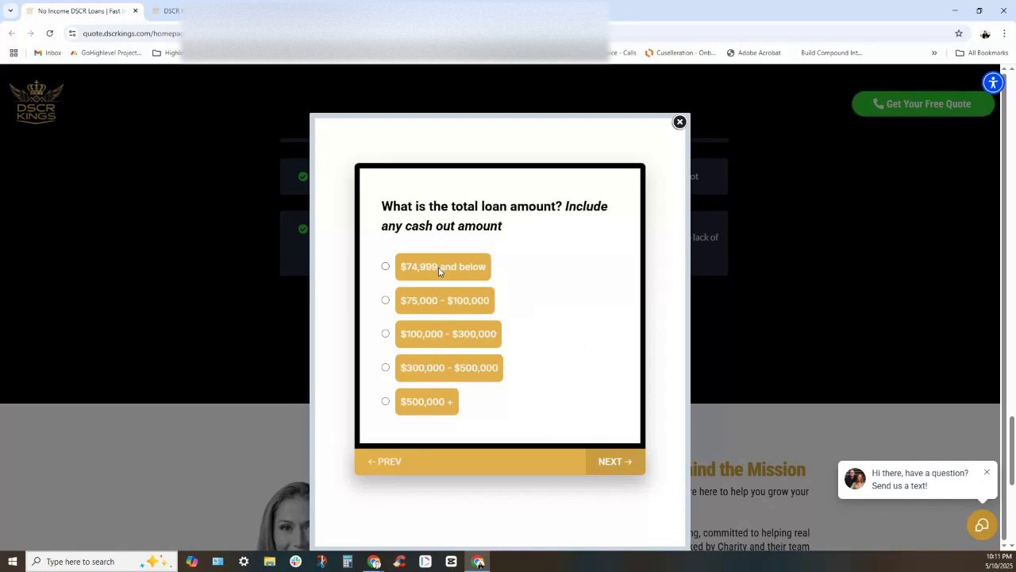
# Step: Choose a total loan amount of $100,000 - $300,000 and California as the property's state
pyautogui.click(485, 338)
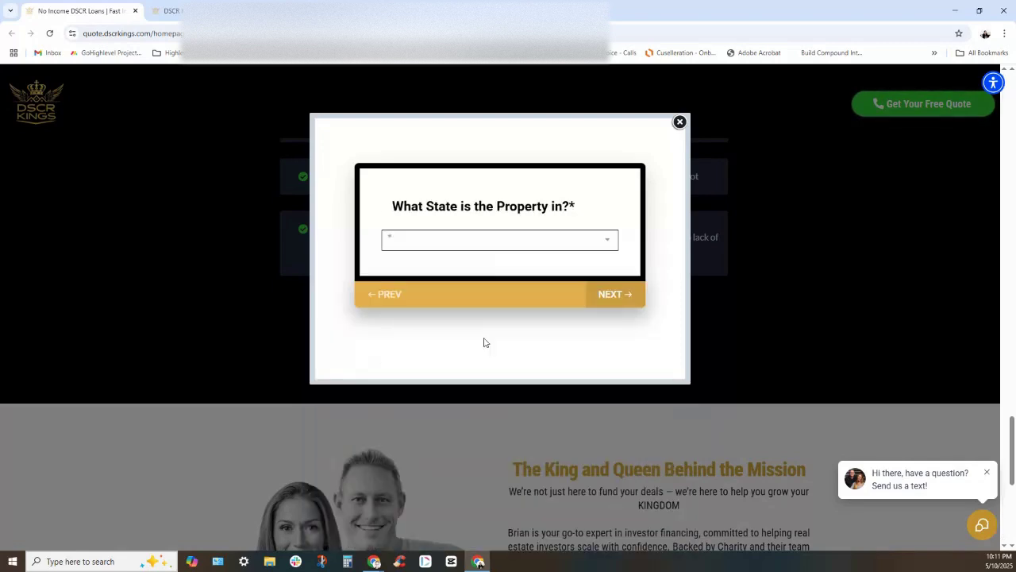
pyautogui.click(500, 239)
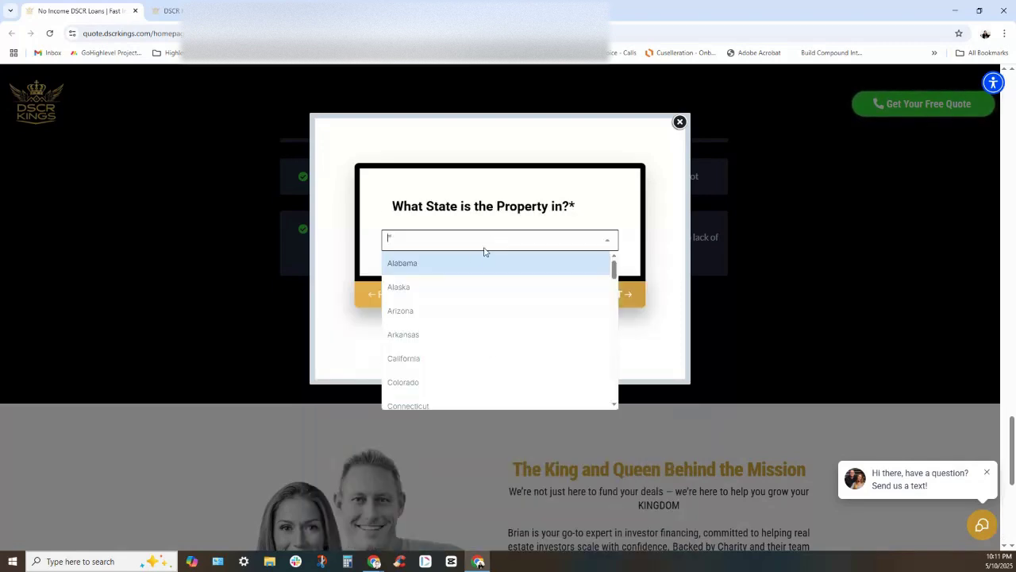
pyautogui.click(428, 354)
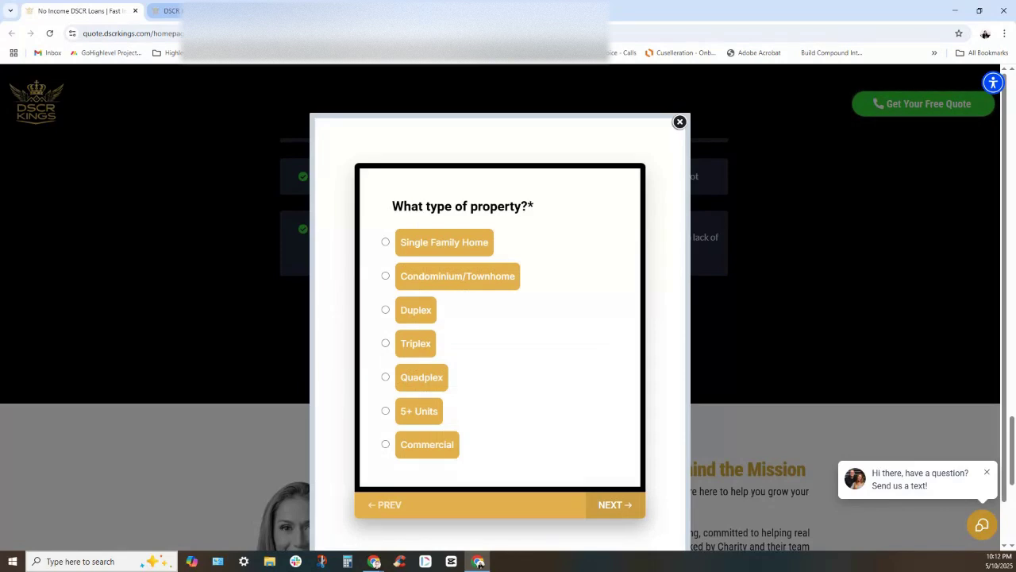
# Step: Switch to the 1. DSCR Form survey in the GoHighLevel builder and look through its question slides
pyautogui.click(170, 10)
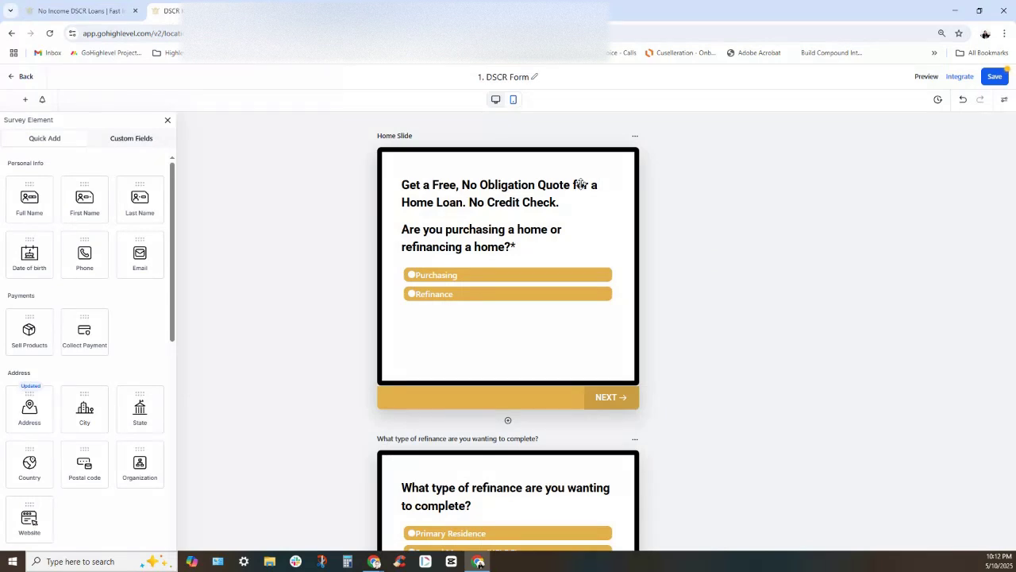
pyautogui.scroll(-9, 484, 195)
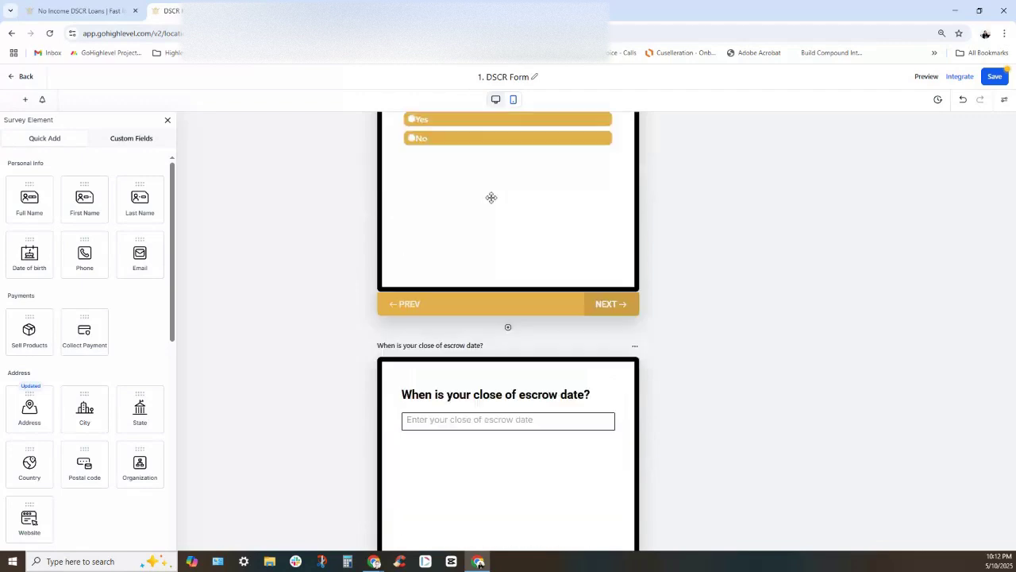
pyautogui.scroll(-9, 492, 197)
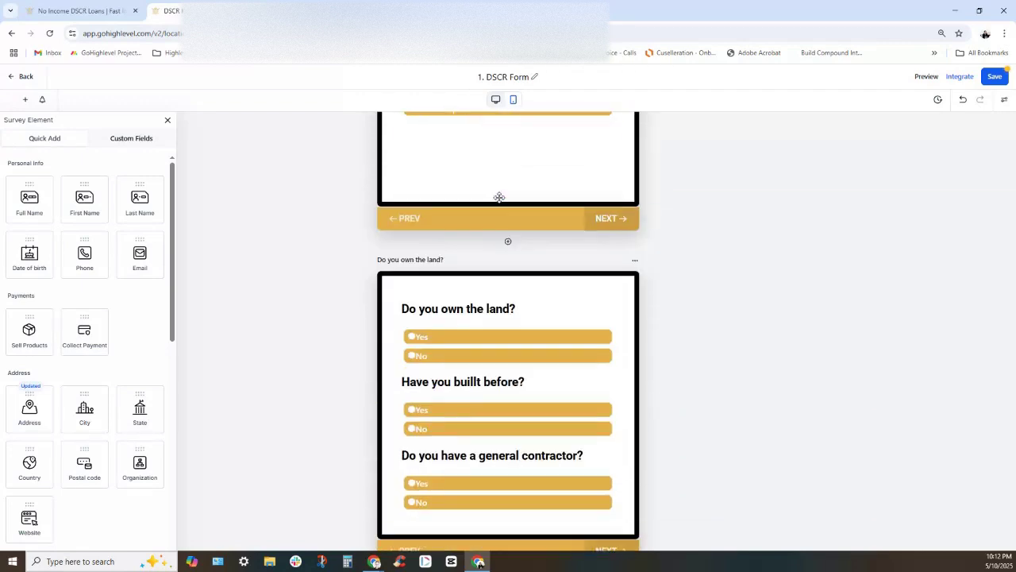
pyautogui.scroll(-5, 499, 197)
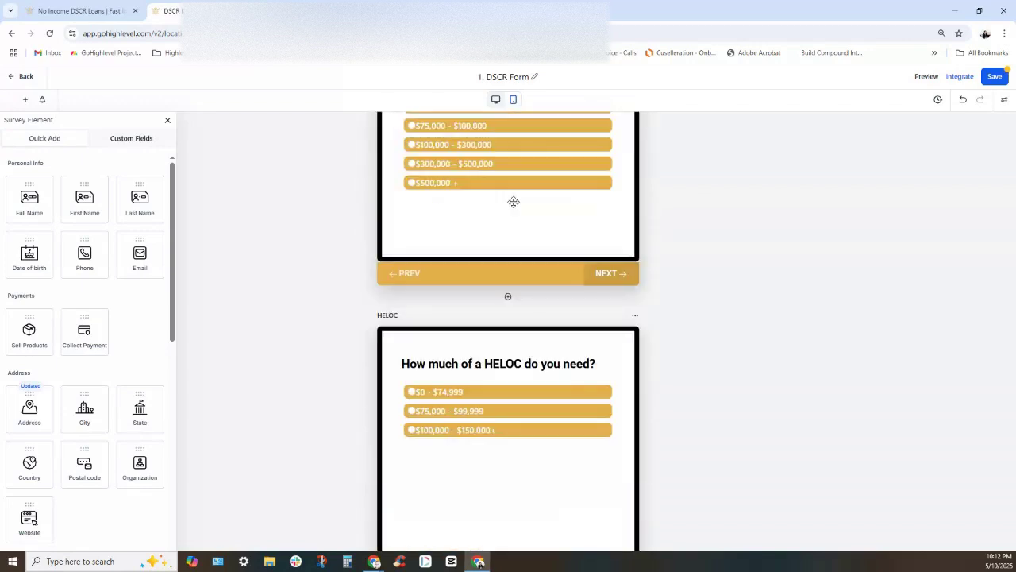
pyautogui.scroll(15, 514, 202)
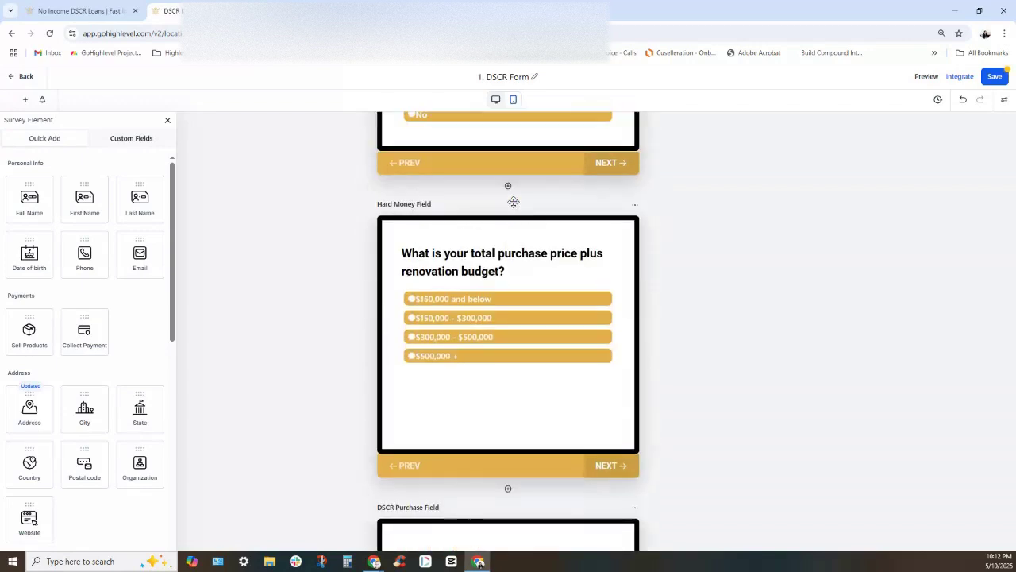
pyautogui.scroll(15, 514, 201)
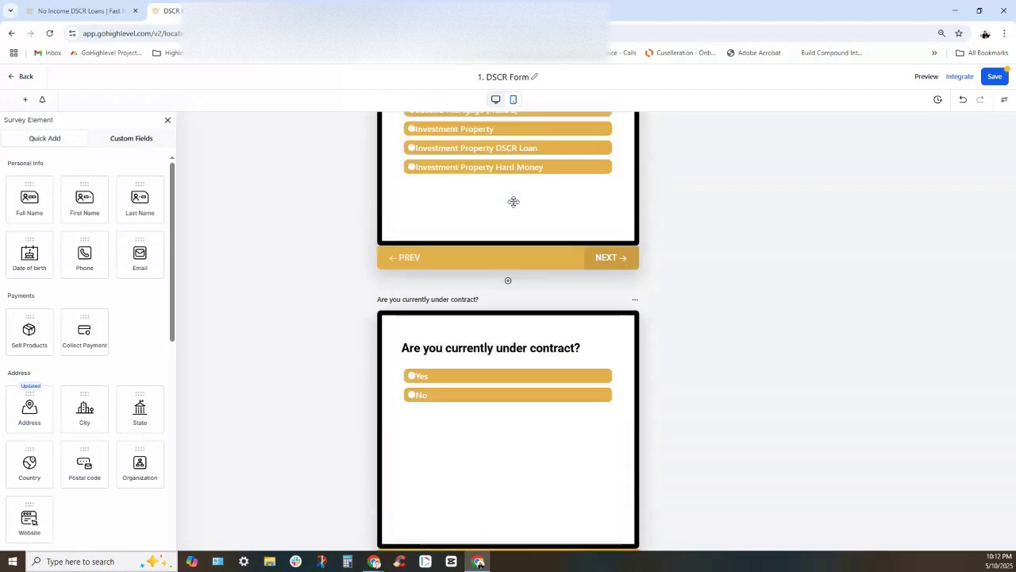
pyautogui.scroll(5, 512, 203)
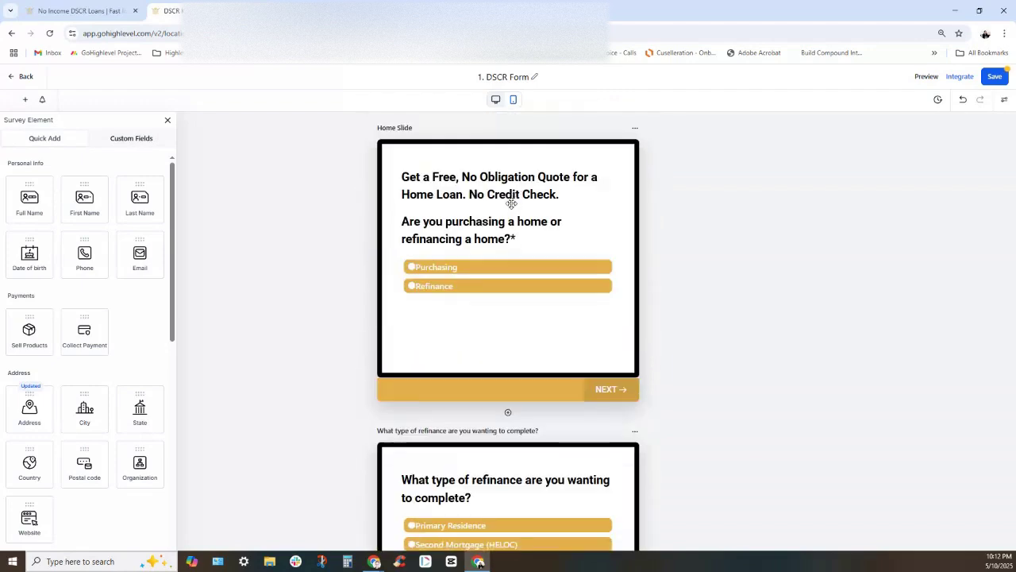
# Step: Select the purchasing or refinancing question on the Home Slide and compare its branching logic with the slides it leads to
pyautogui.click(447, 271)
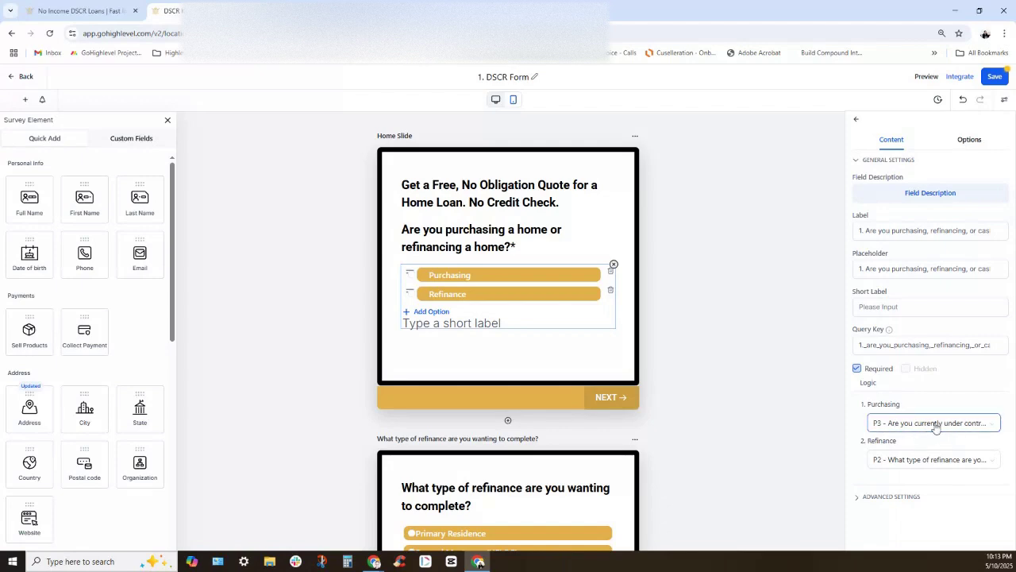
pyautogui.scroll(-6, 676, 363)
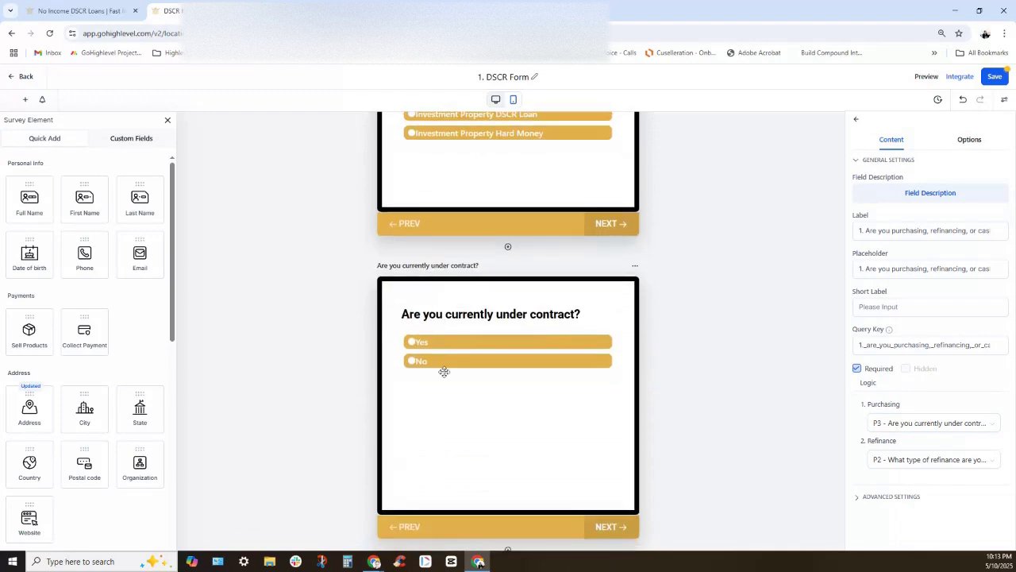
pyautogui.scroll(1, 620, 372)
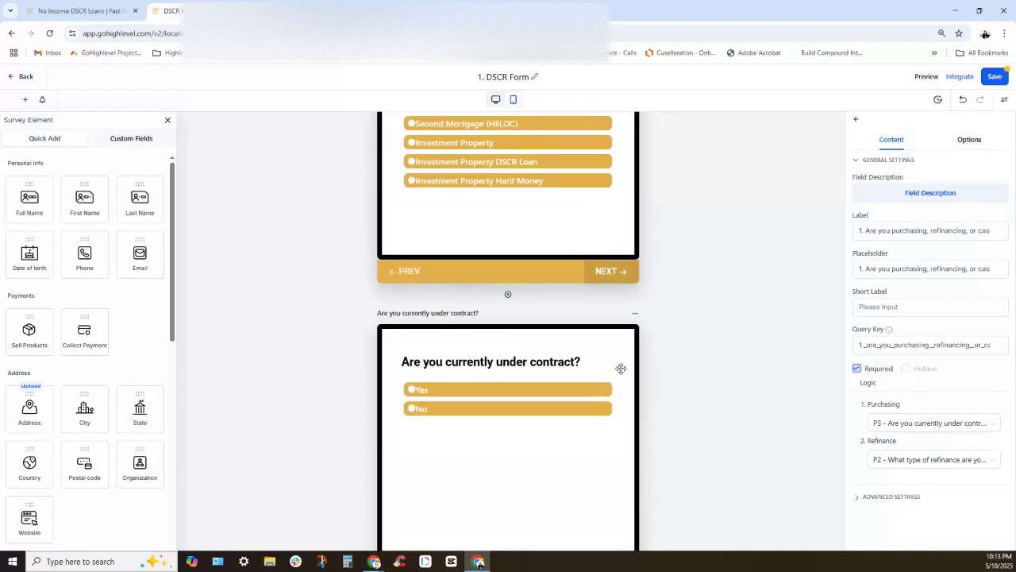
pyautogui.scroll(2, 621, 368)
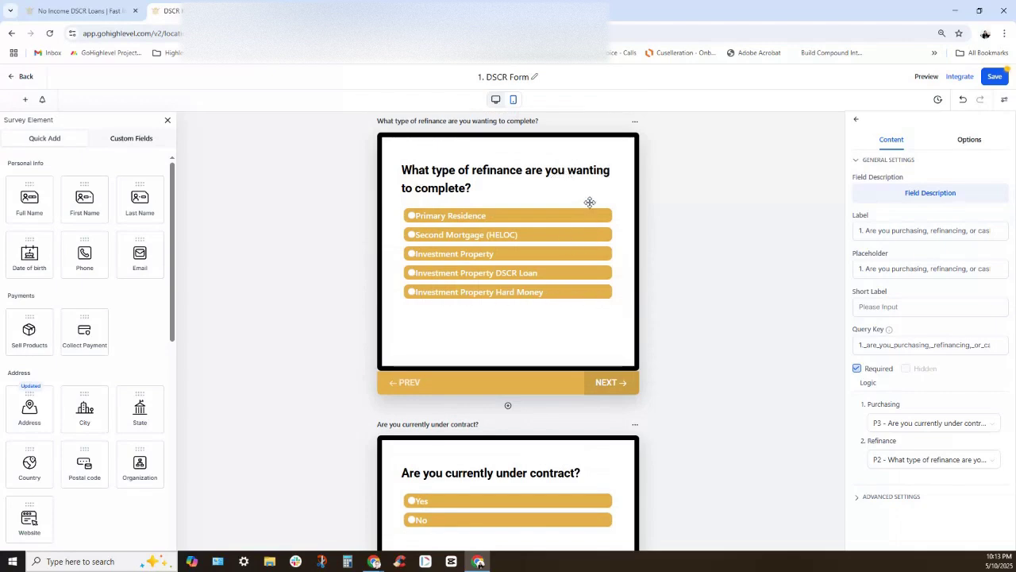
pyautogui.scroll(3, 639, 276)
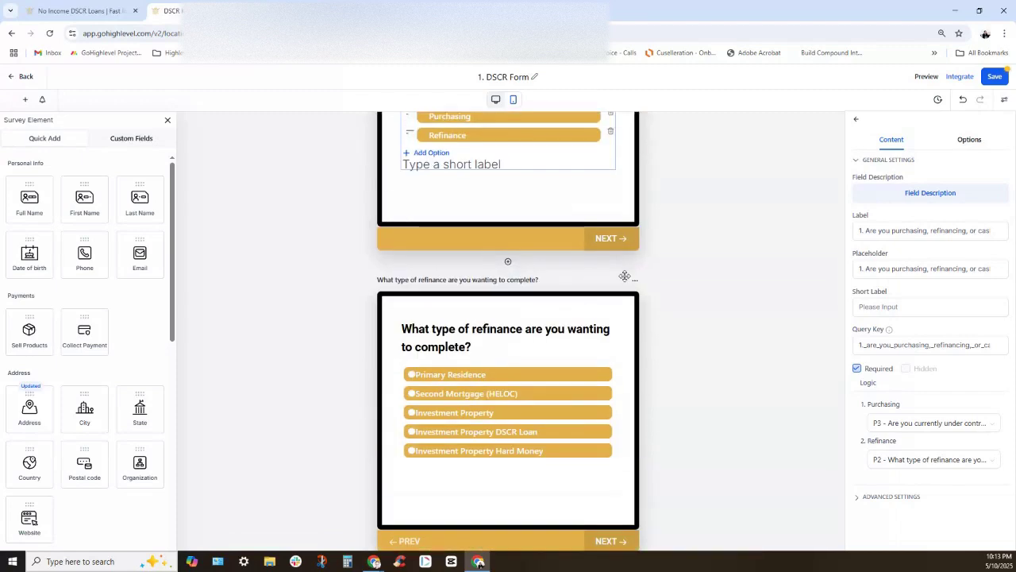
pyautogui.scroll(-1, 598, 276)
pyautogui.scroll(-1, 597, 276)
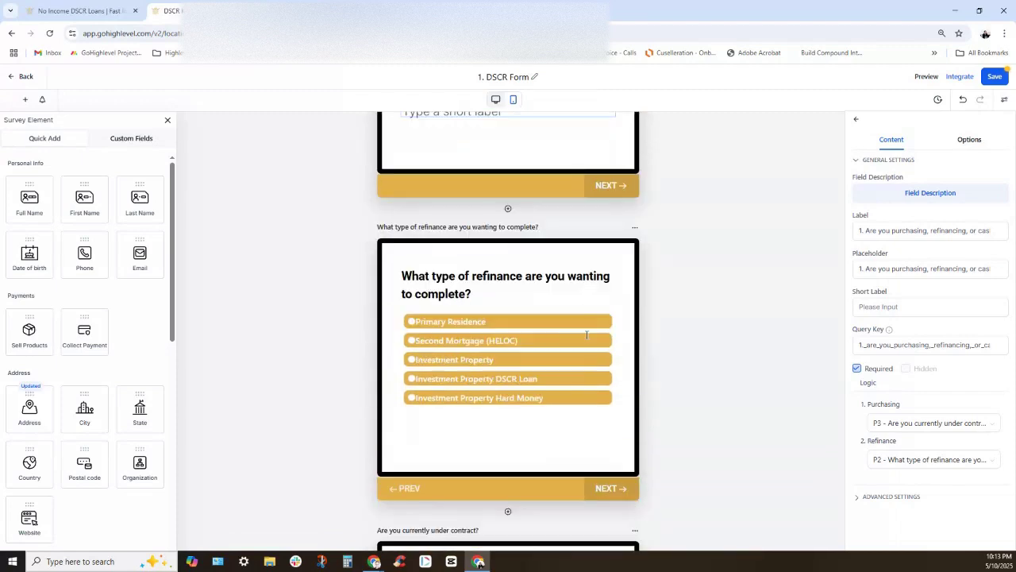
# Step: Select the refinance type question and examine which slide each of its answers leads to
pyautogui.click(561, 331)
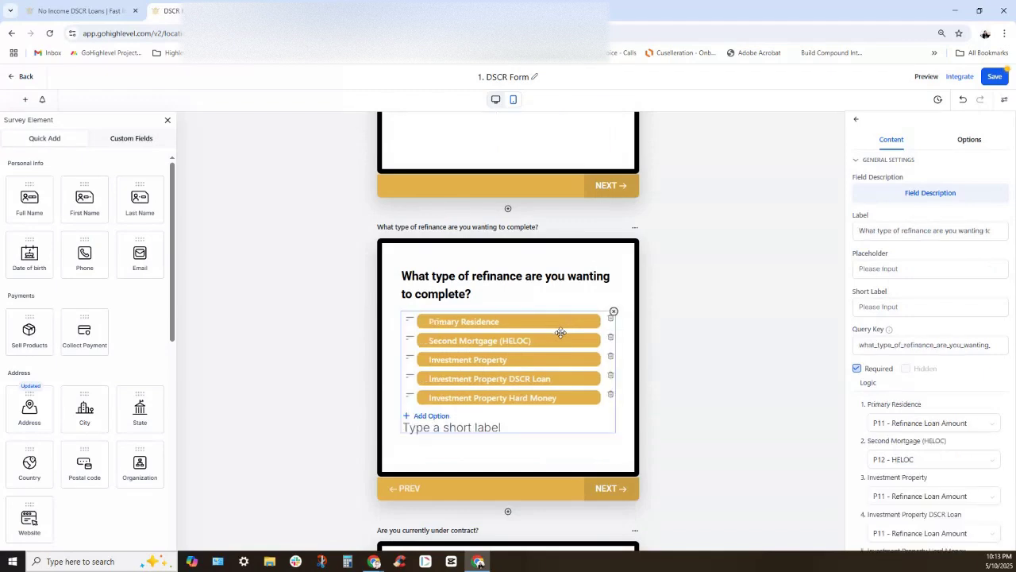
pyautogui.scroll(-2, 890, 341)
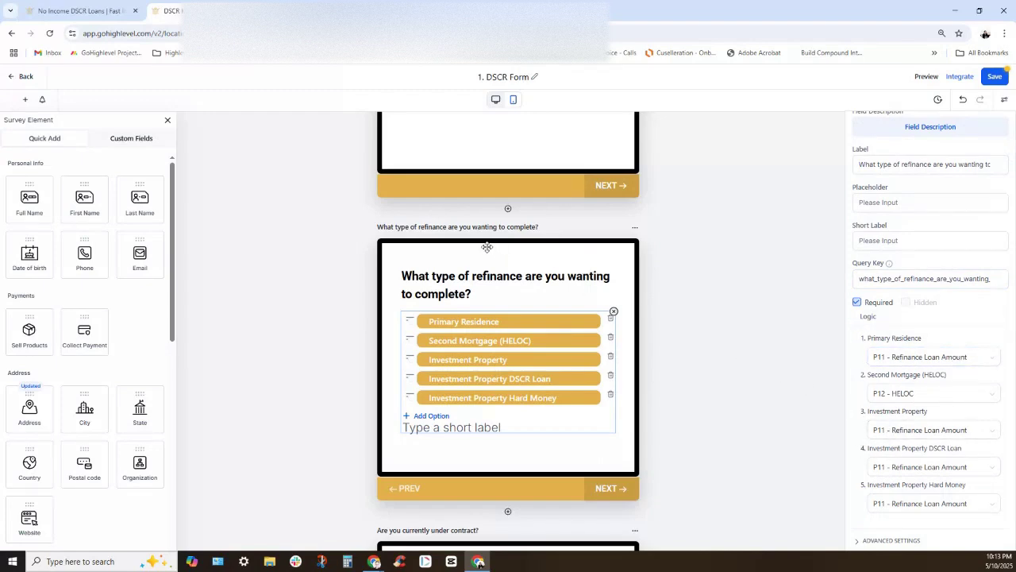
pyautogui.scroll(-3, 508, 259)
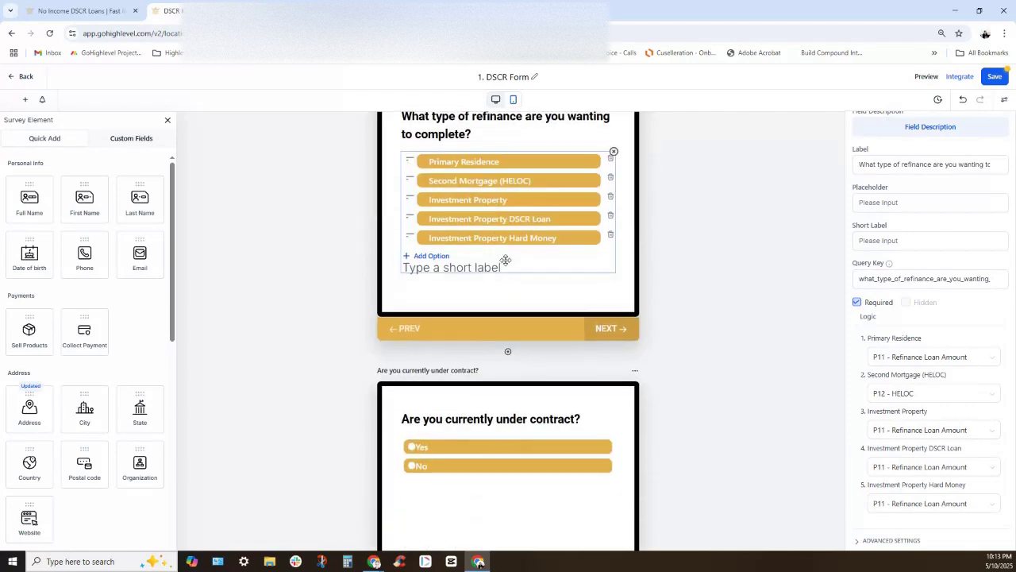
pyautogui.scroll(-4, 509, 259)
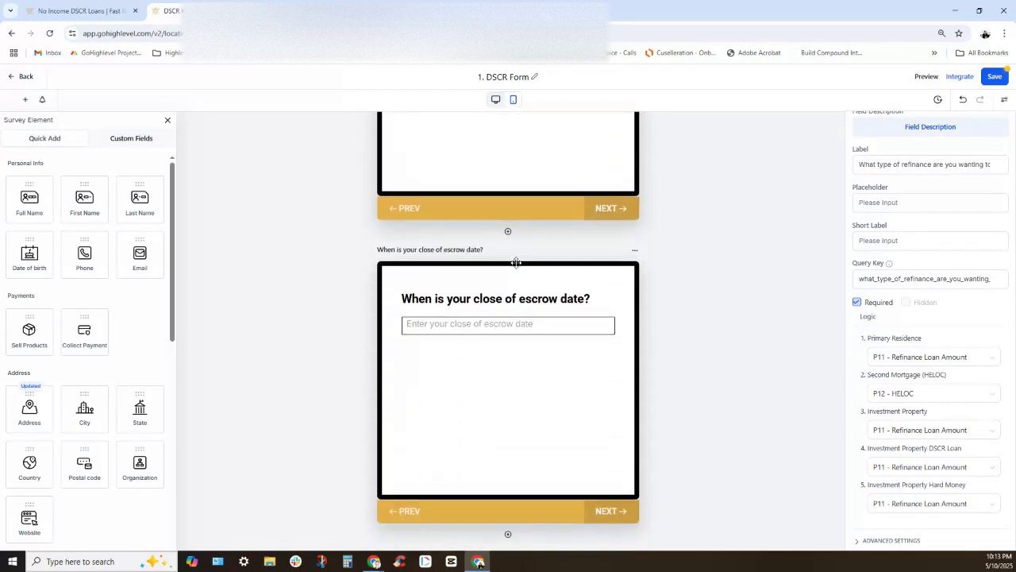
pyautogui.scroll(-4, 517, 262)
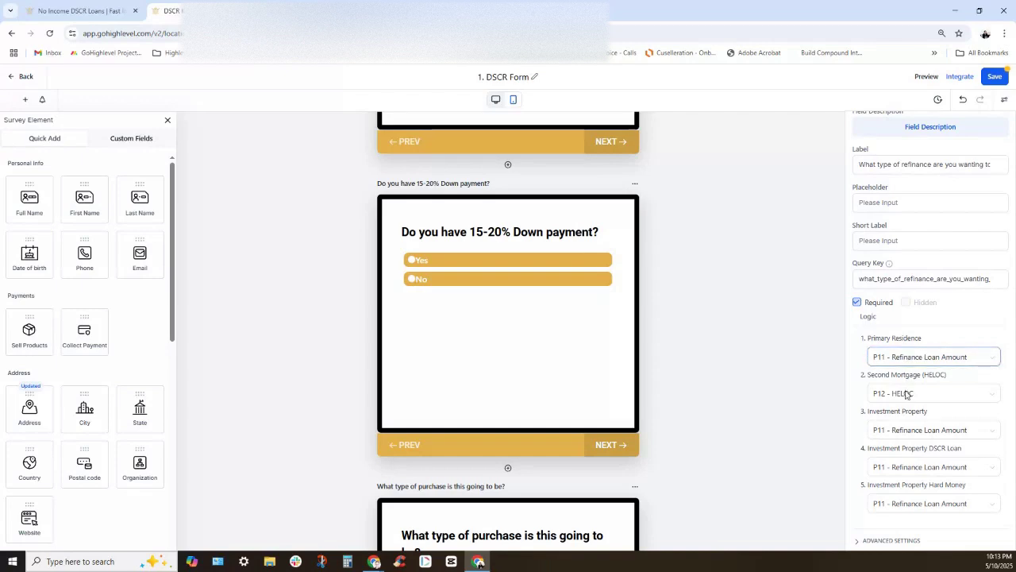
# Step: Select the question about being currently under contract and compare its Yes and No logic with the slides that follow
pyautogui.scroll(-3, 596, 345)
pyautogui.scroll(-3, 596, 343)
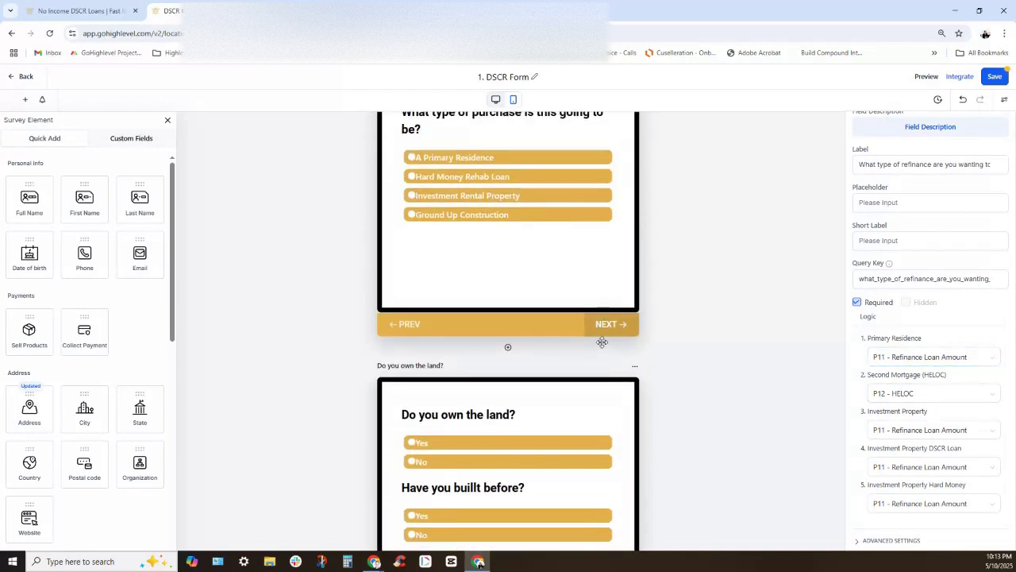
pyautogui.scroll(-2, 603, 346)
pyautogui.scroll(2, 607, 350)
pyautogui.scroll(14, 608, 351)
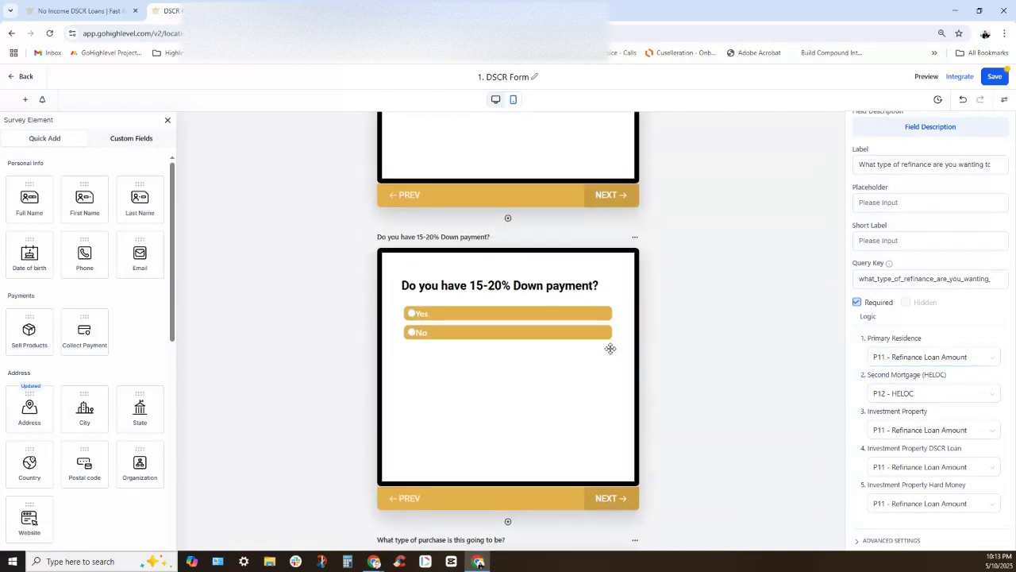
pyautogui.scroll(4, 611, 343)
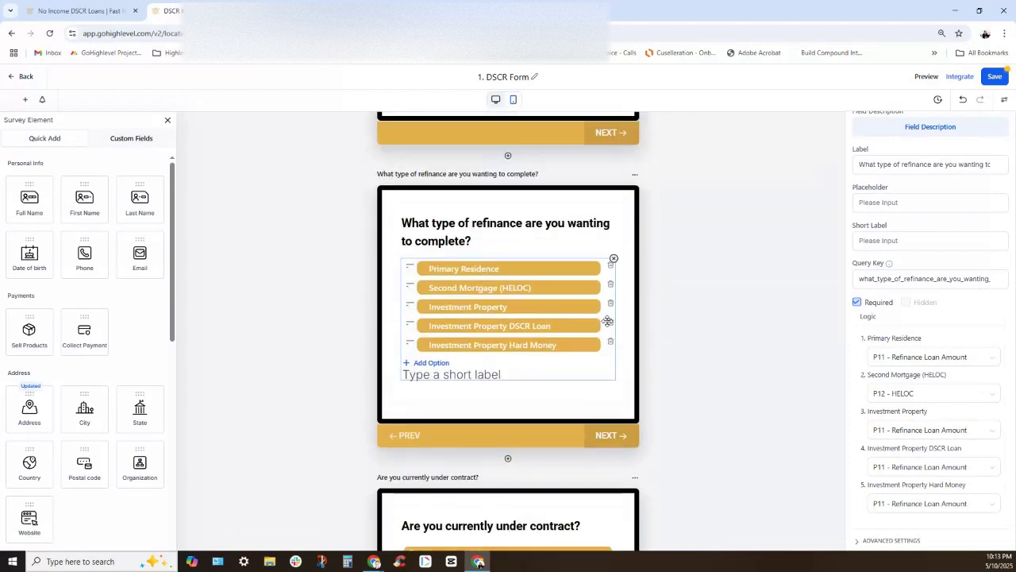
pyautogui.scroll(-4, 527, 289)
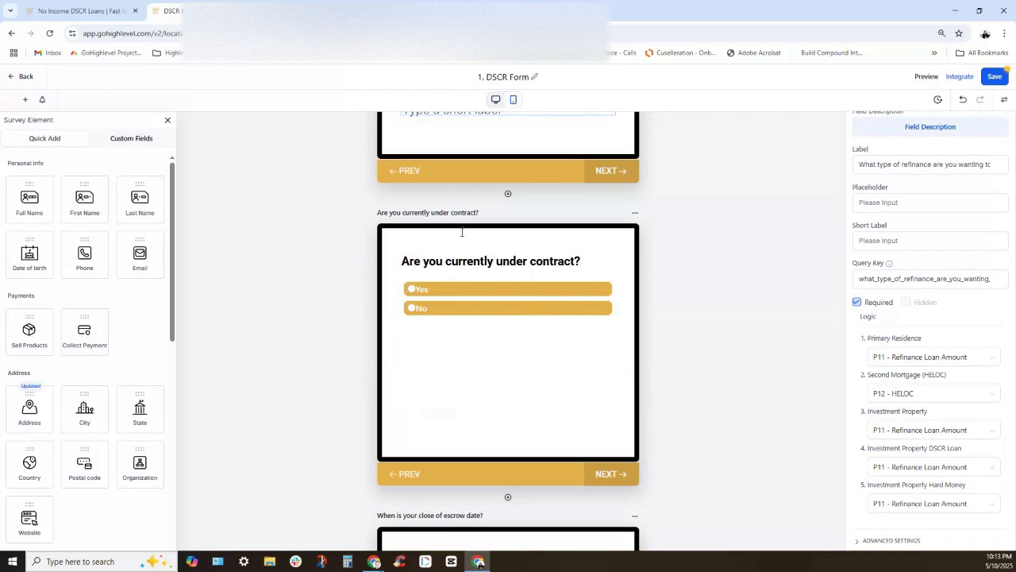
pyautogui.click(505, 311)
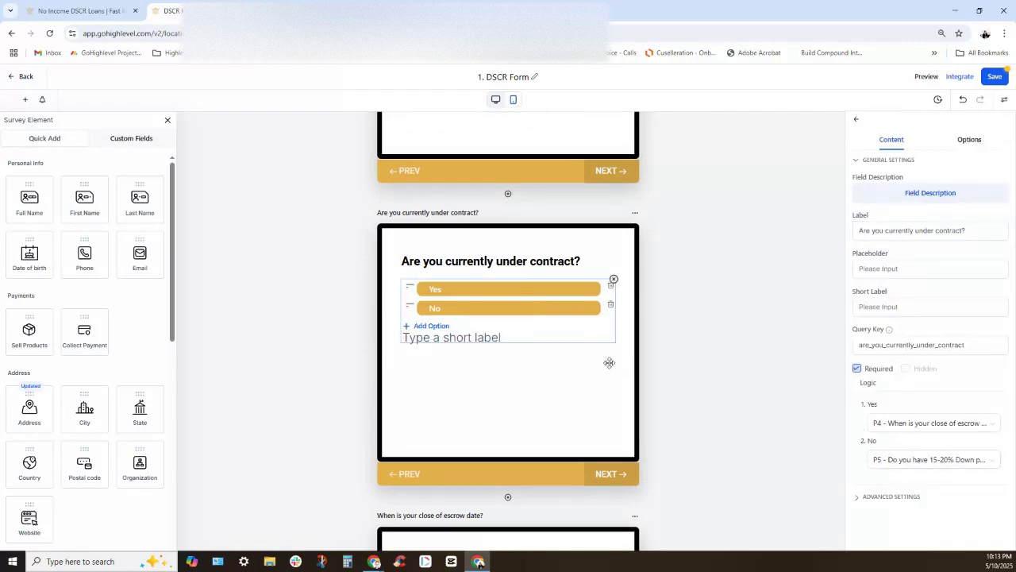
pyautogui.scroll(-1, 536, 274)
pyautogui.scroll(-2, 540, 274)
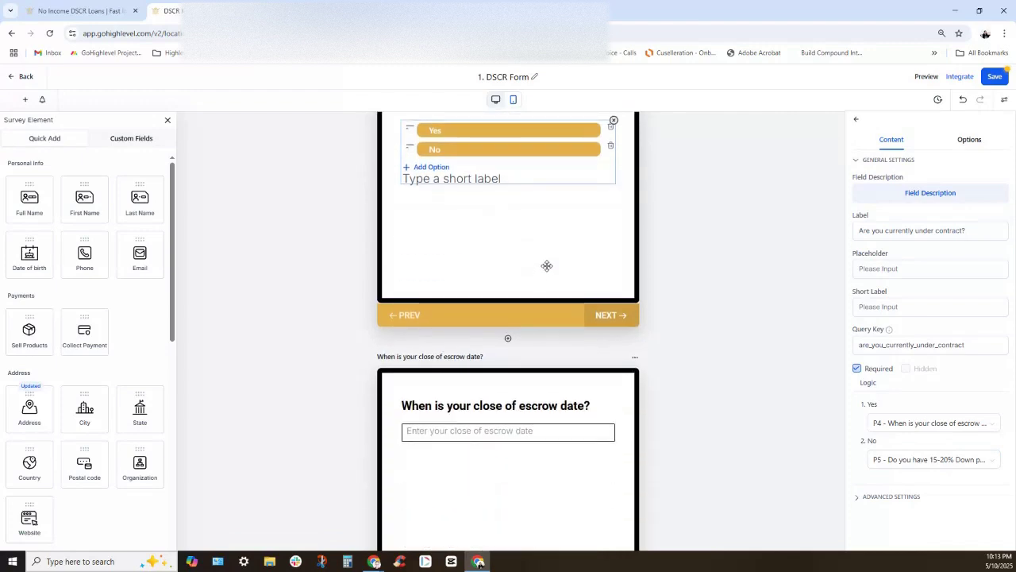
pyautogui.scroll(-1, 459, 413)
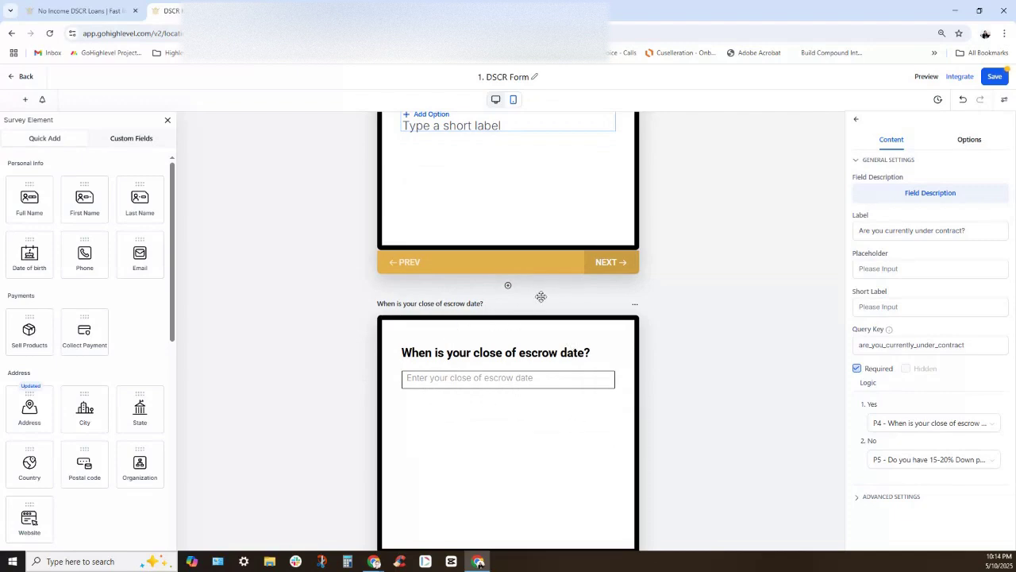
pyautogui.scroll(1, 518, 329)
pyautogui.scroll(-4, 447, 288)
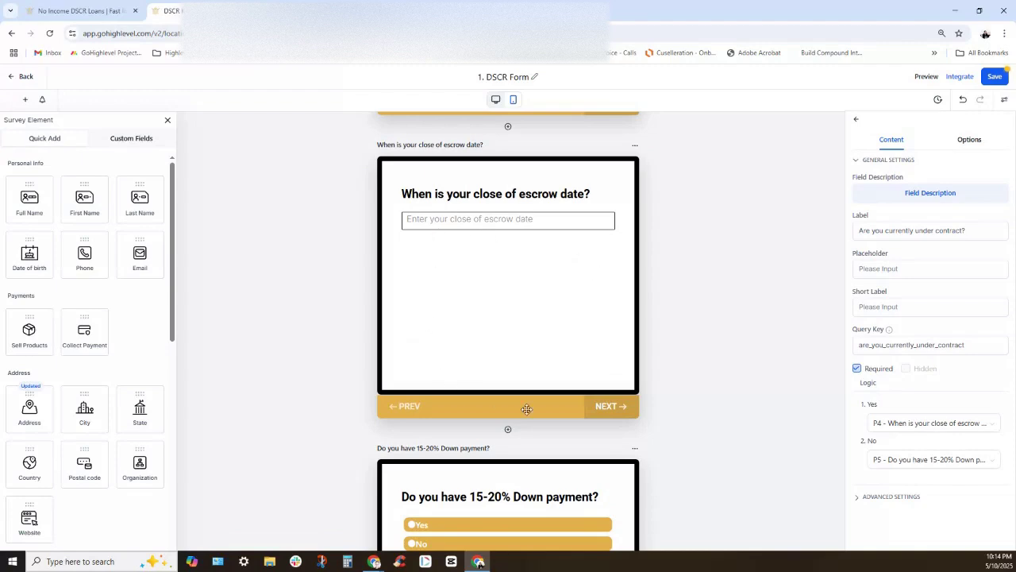
# Step: Select the 15-20% down payment question, check its branching logic and look at the slide after it
pyautogui.scroll(-1, 644, 379)
pyautogui.scroll(-2, 486, 441)
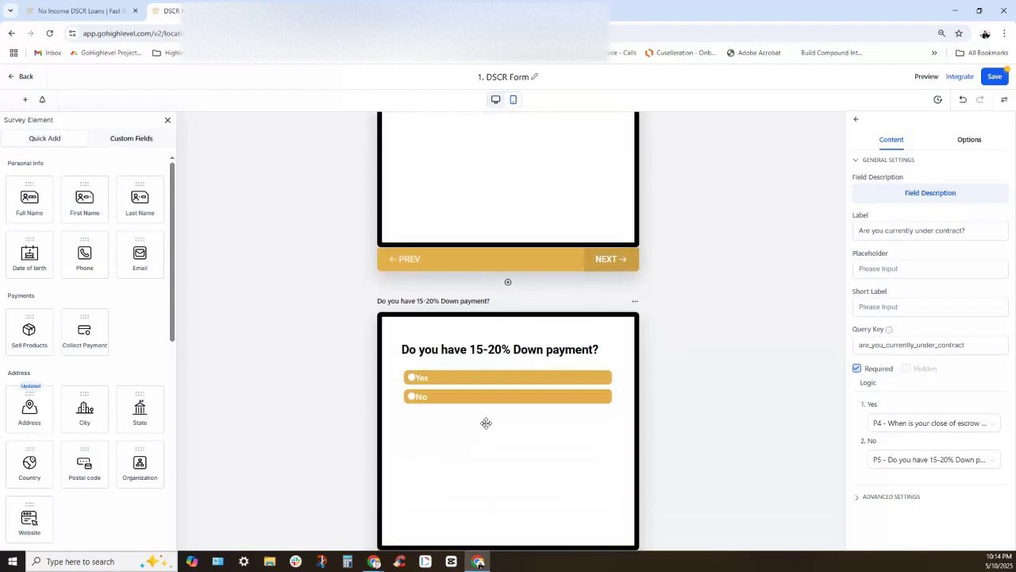
pyautogui.click(516, 341)
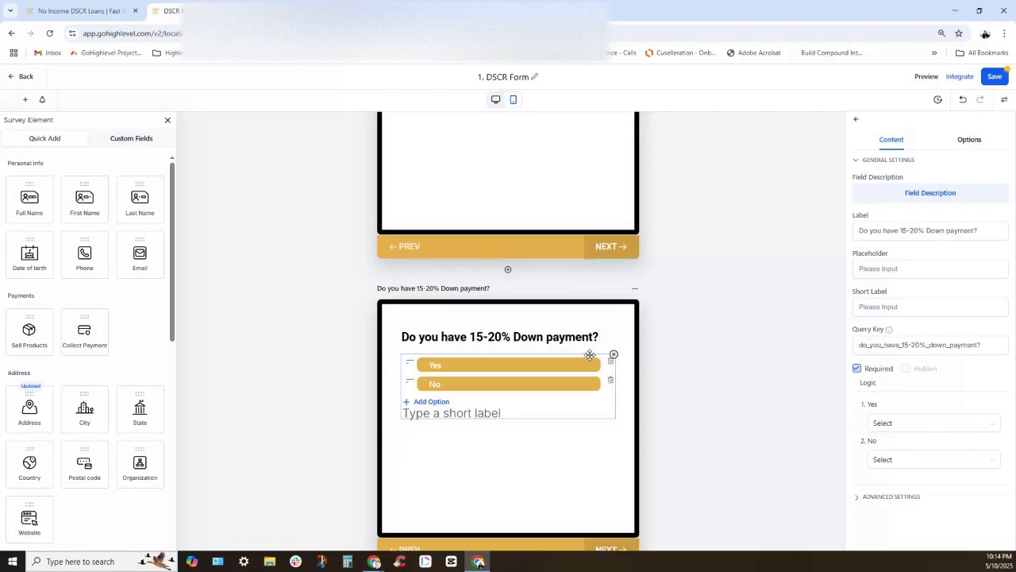
pyautogui.scroll(-4, 591, 356)
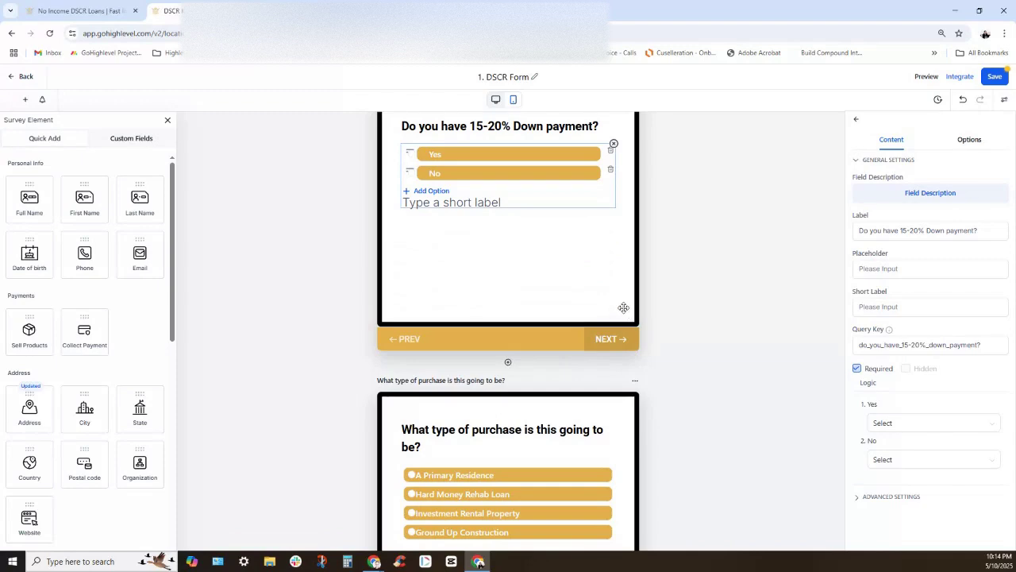
pyautogui.scroll(-1, 601, 309)
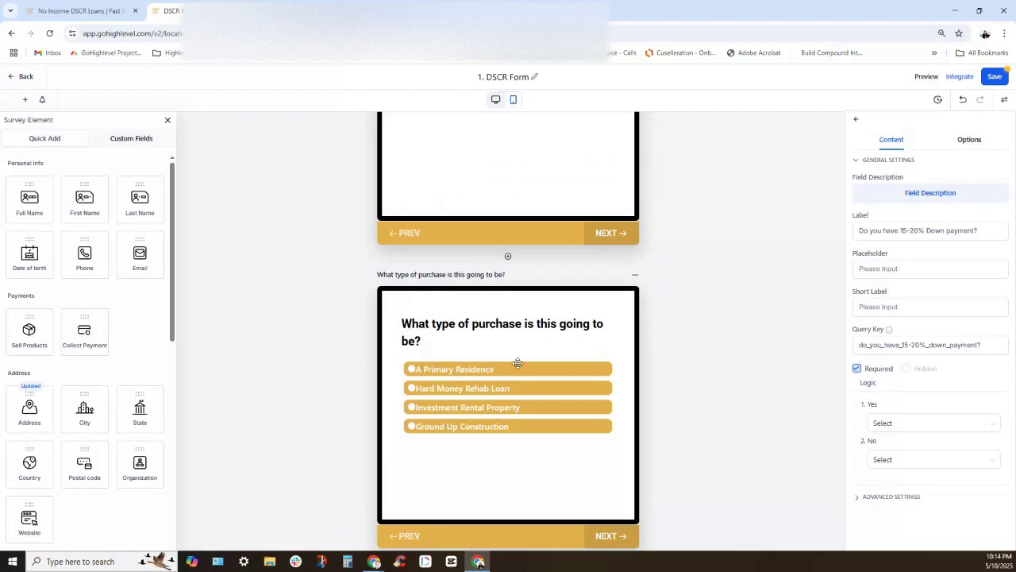
# Step: Select the purchase type question and compare its answer logic with the land ownership, Hard Money, DSCR Purchase and Primary Reside Purchase Price slides
pyautogui.click(650, 362)
pyautogui.scroll(-3, 652, 361)
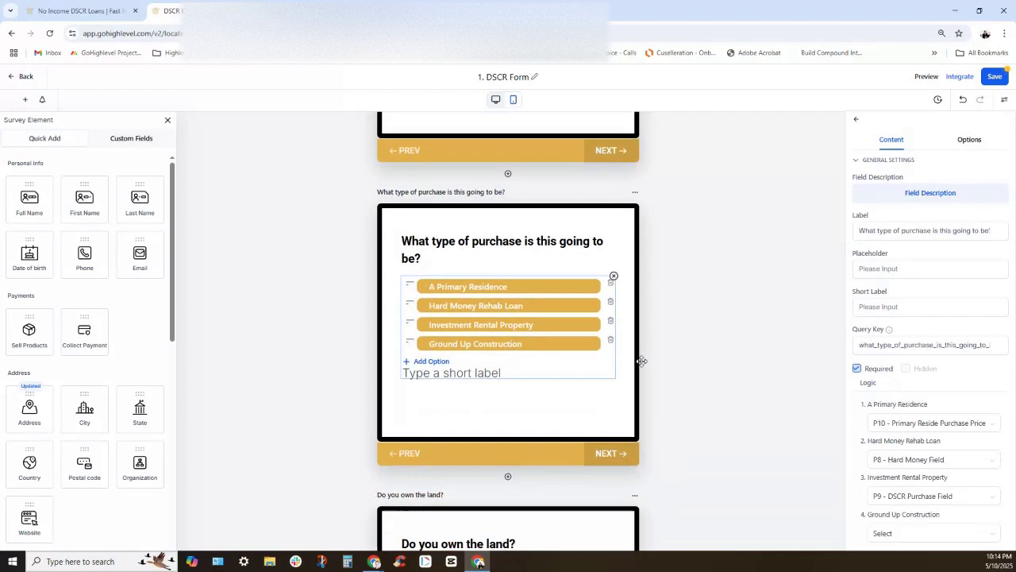
pyautogui.scroll(-2, 635, 367)
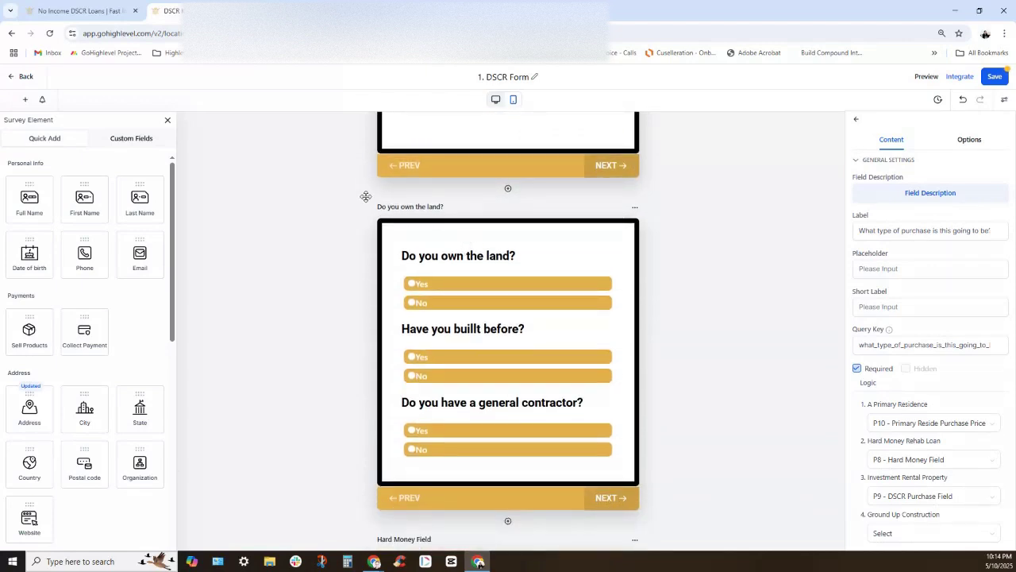
pyautogui.scroll(-3, 397, 365)
pyautogui.scroll(-9, 429, 349)
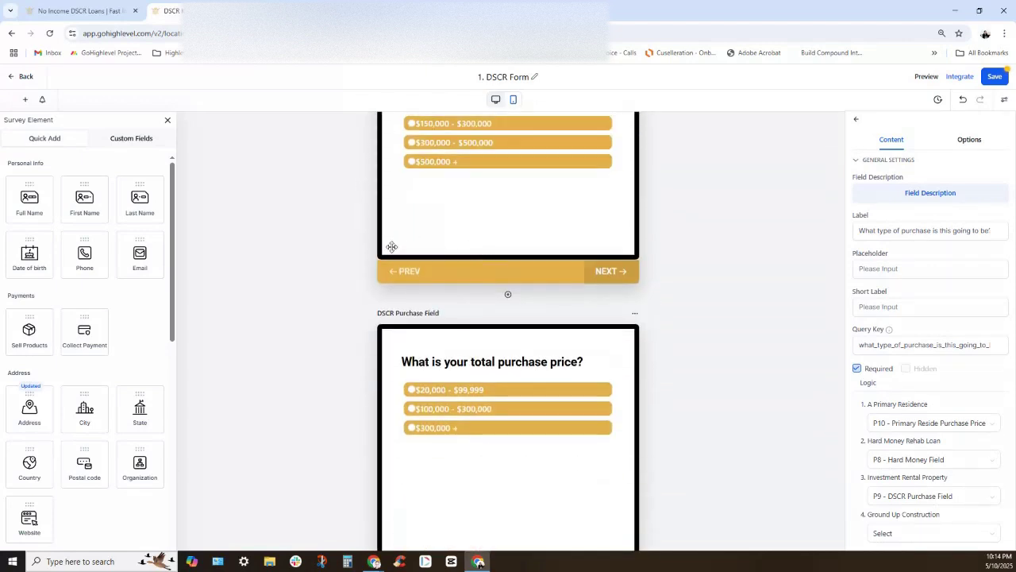
pyautogui.scroll(-4, 439, 326)
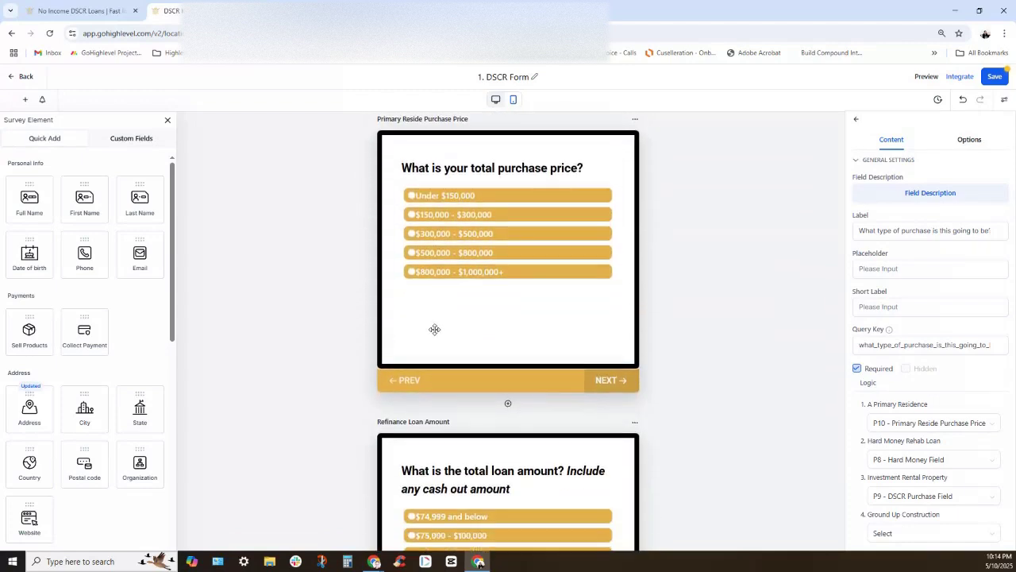
pyautogui.scroll(-2, 435, 330)
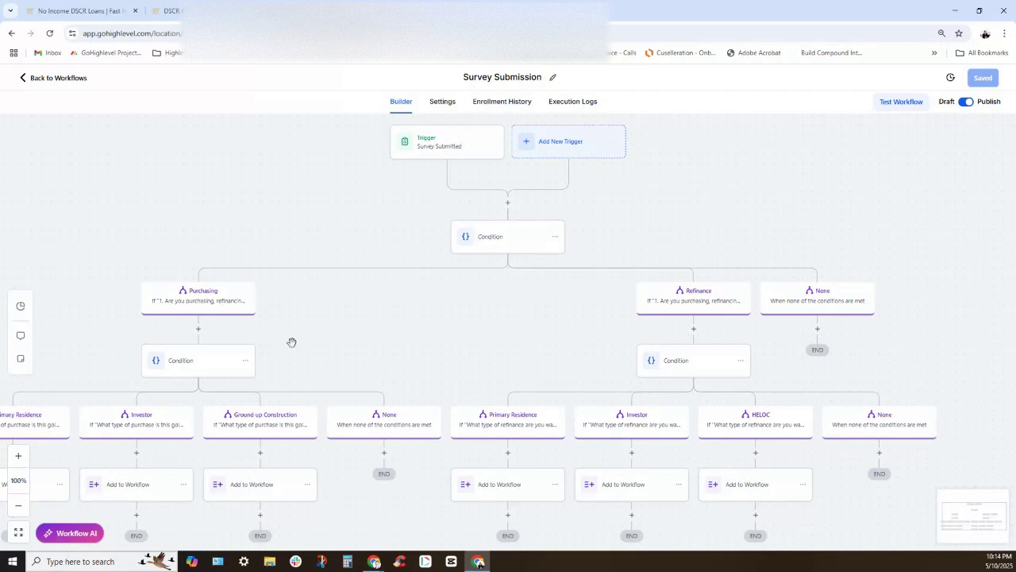
# Step: Open the top Condition of the Survey Submission workflow, examine the rules of its Purchasing and Refinance branches, and close it
pyautogui.moveTo(428, 352); pyautogui.dragTo(600, 274)
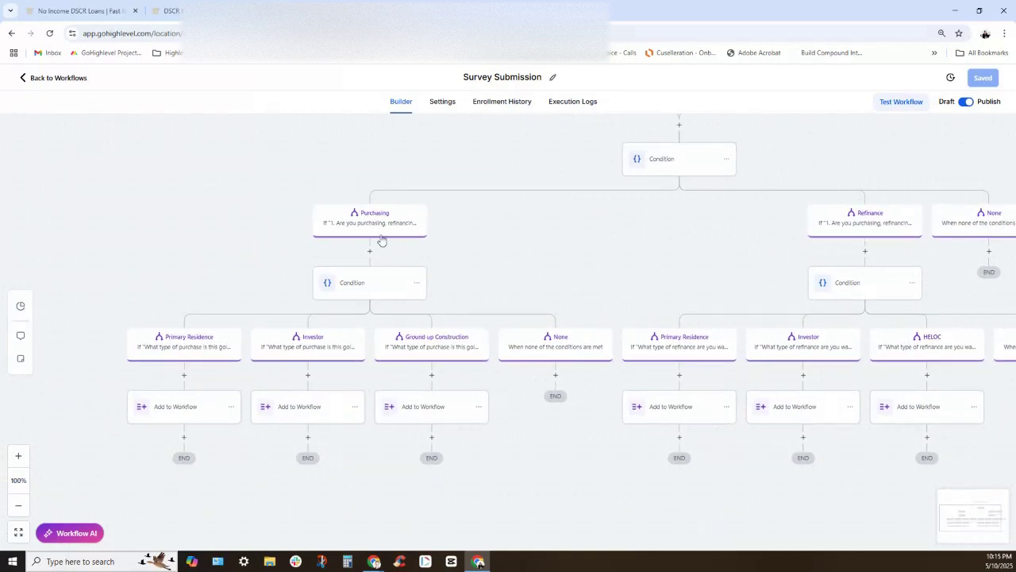
pyautogui.moveTo(568, 216); pyautogui.dragTo(479, 276)
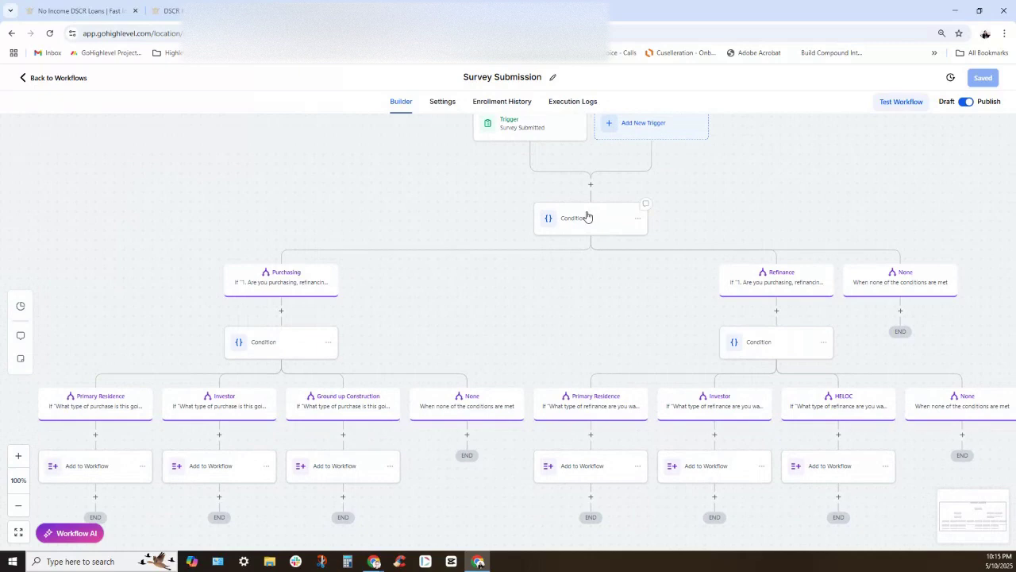
pyautogui.click(578, 216)
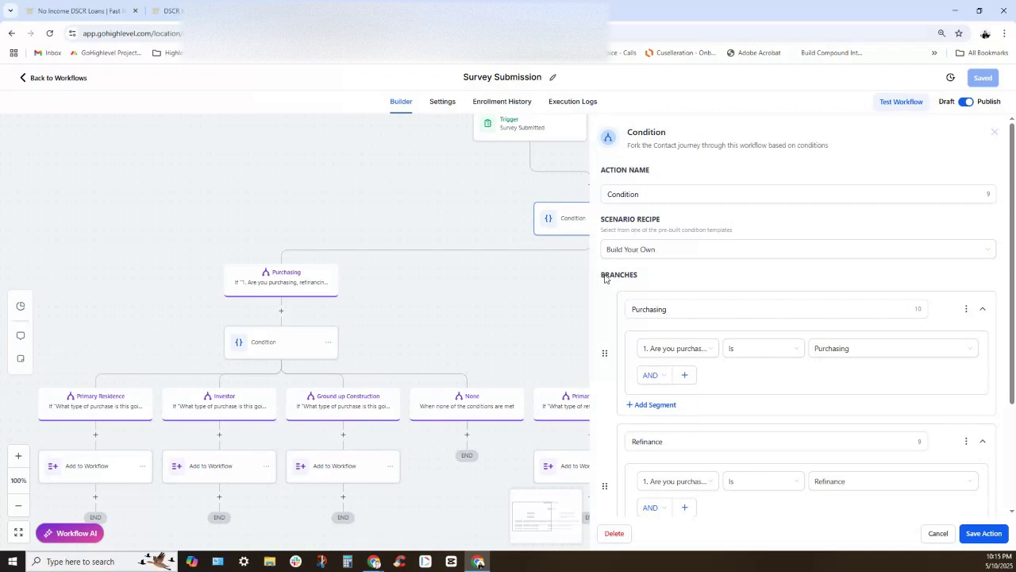
pyautogui.click(642, 313)
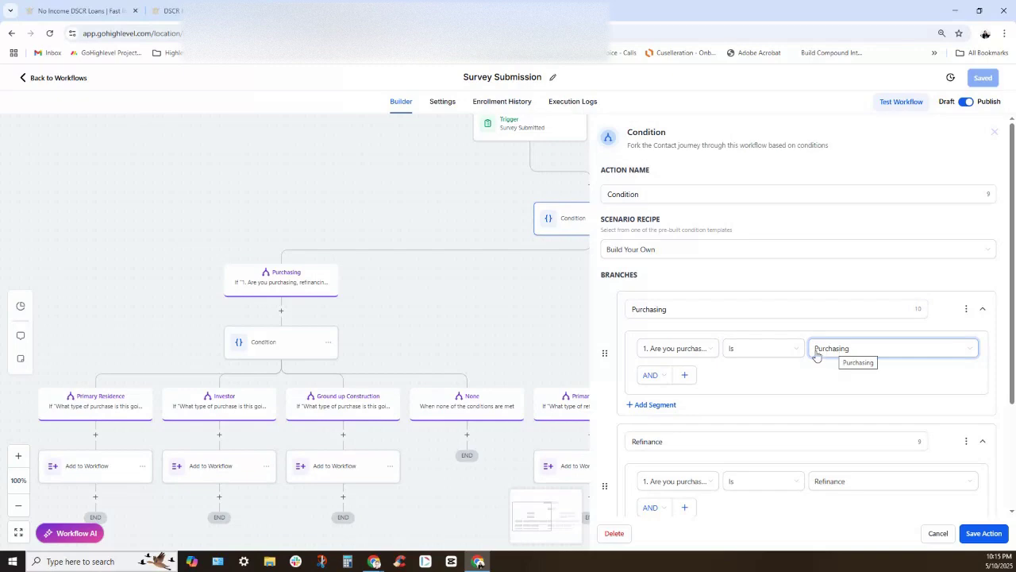
pyautogui.scroll(-2, 760, 334)
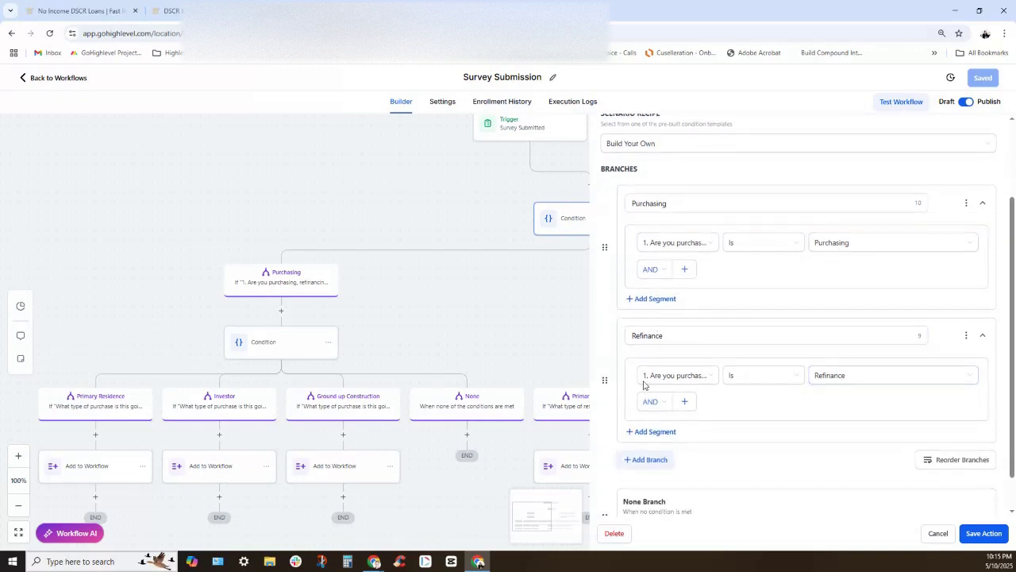
pyautogui.click(592, 230)
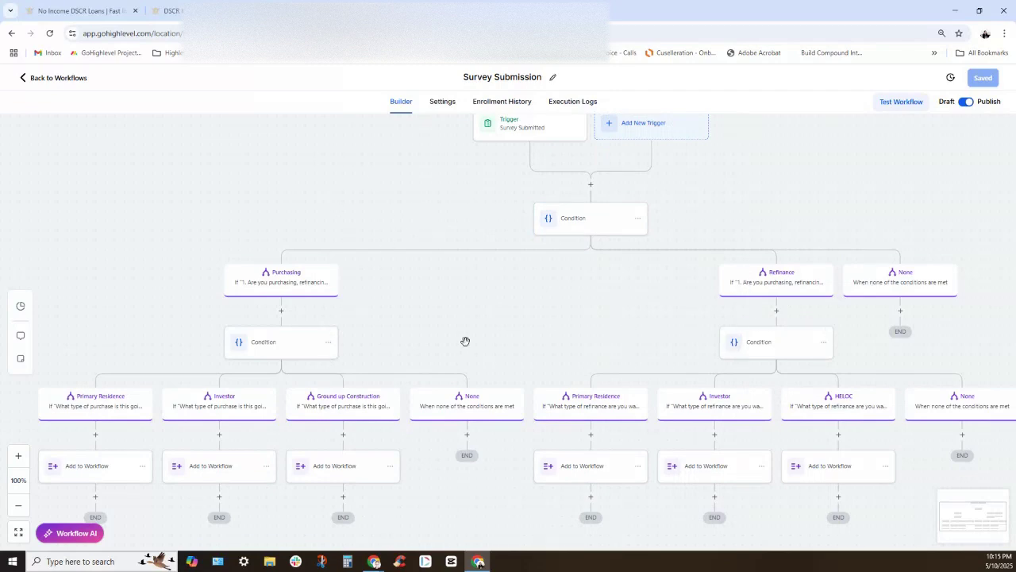
# Step: Open the Condition under Purchasing and examine the rules of its Primary Residence, Investor and Ground up Construction branches
pyautogui.moveTo(465, 342); pyautogui.dragTo(601, 233)
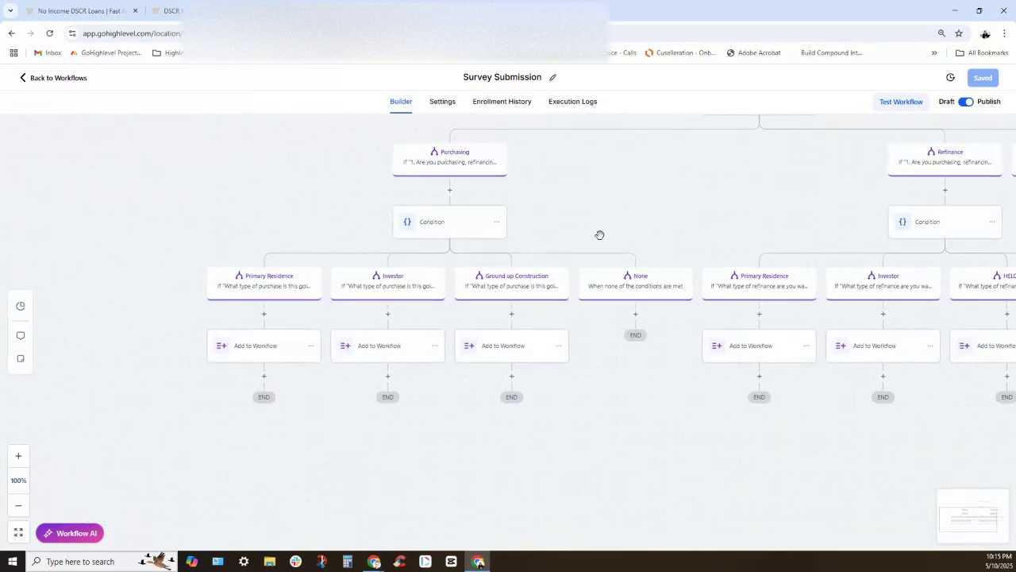
pyautogui.click(467, 229)
pyautogui.scroll(-2, 728, 281)
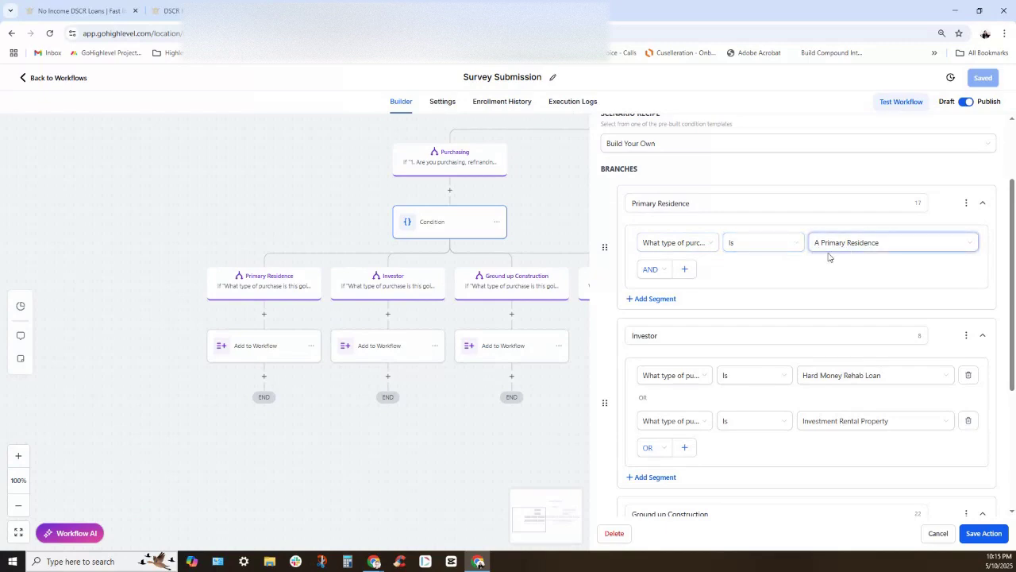
pyautogui.scroll(-2, 834, 262)
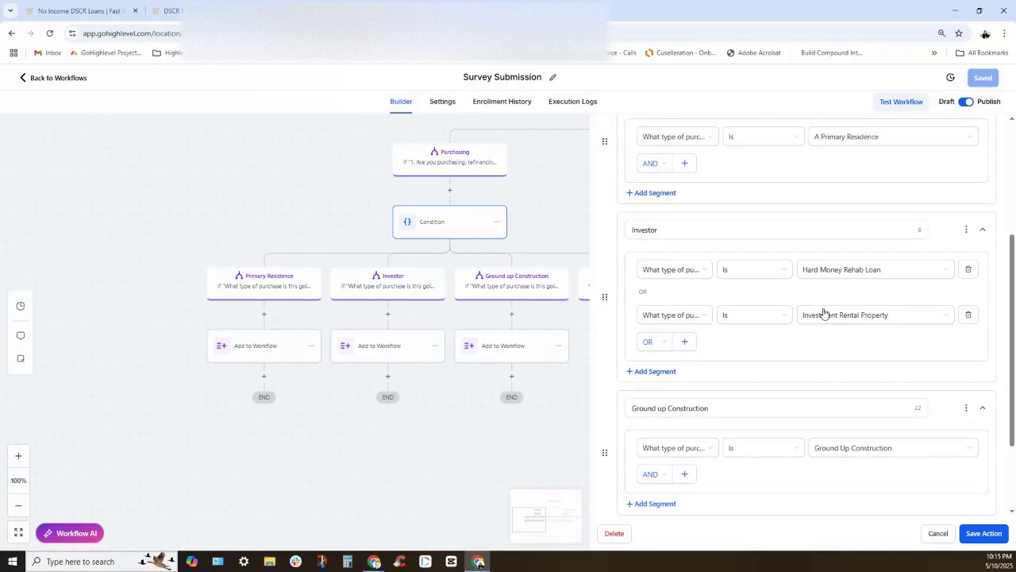
pyautogui.scroll(-2, 824, 314)
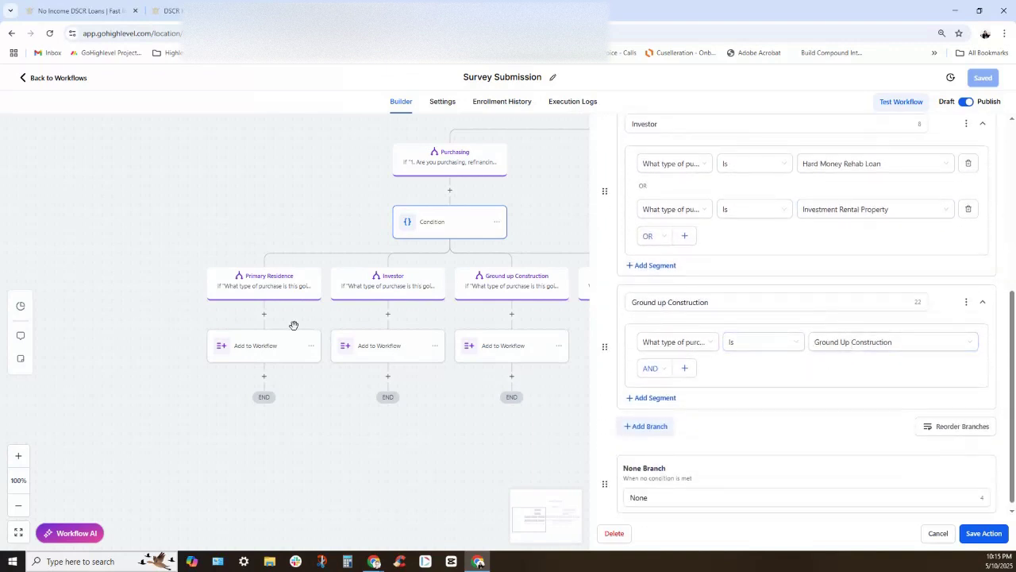
# Step: Check the target workflows of the Add to Workflow actions for Purchasing's Primary Residence and Investor and Refinance's Primary Residence, Investor and HELOC, without changing them
pyautogui.click(267, 352)
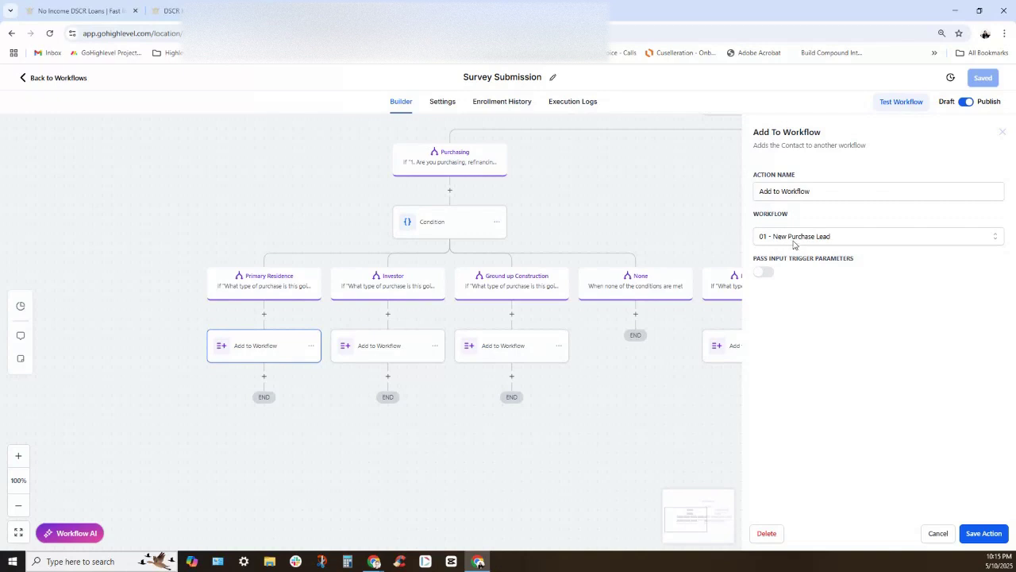
pyautogui.click(392, 347)
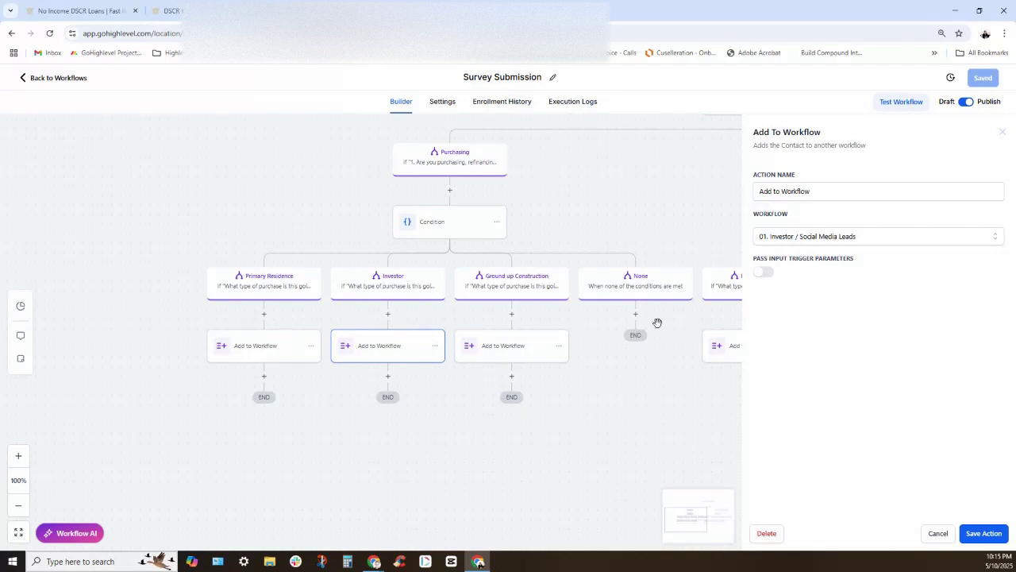
pyautogui.moveTo(615, 214); pyautogui.dragTo(448, 233)
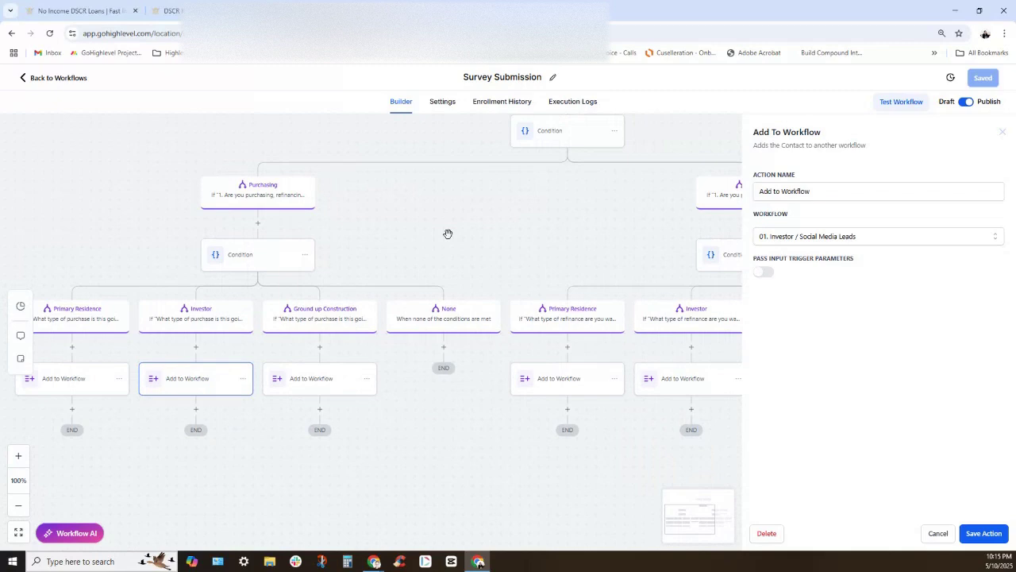
pyautogui.click(563, 376)
pyautogui.moveTo(626, 245); pyautogui.dragTo(454, 220)
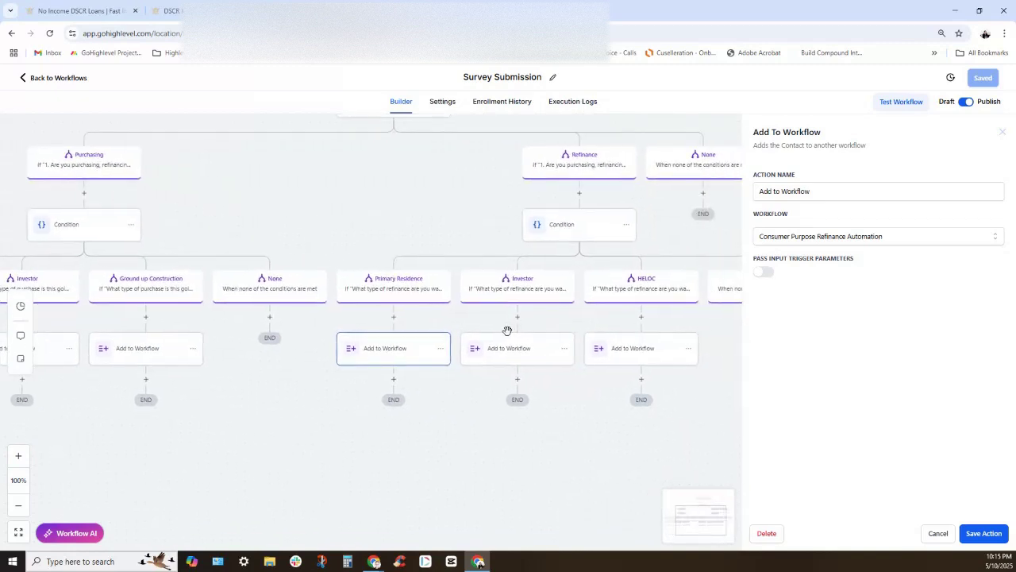
pyautogui.click(520, 351)
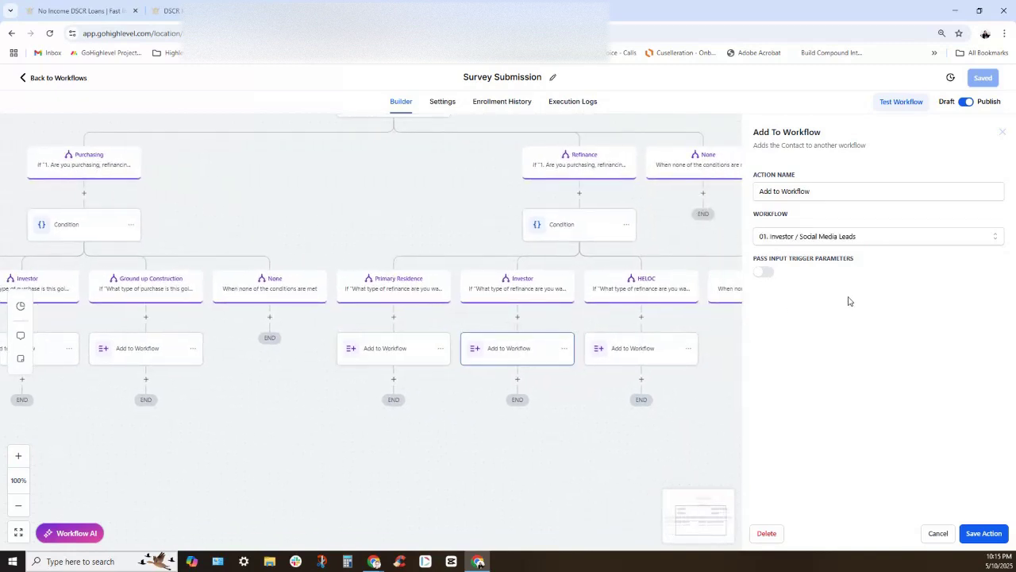
pyautogui.click(666, 351)
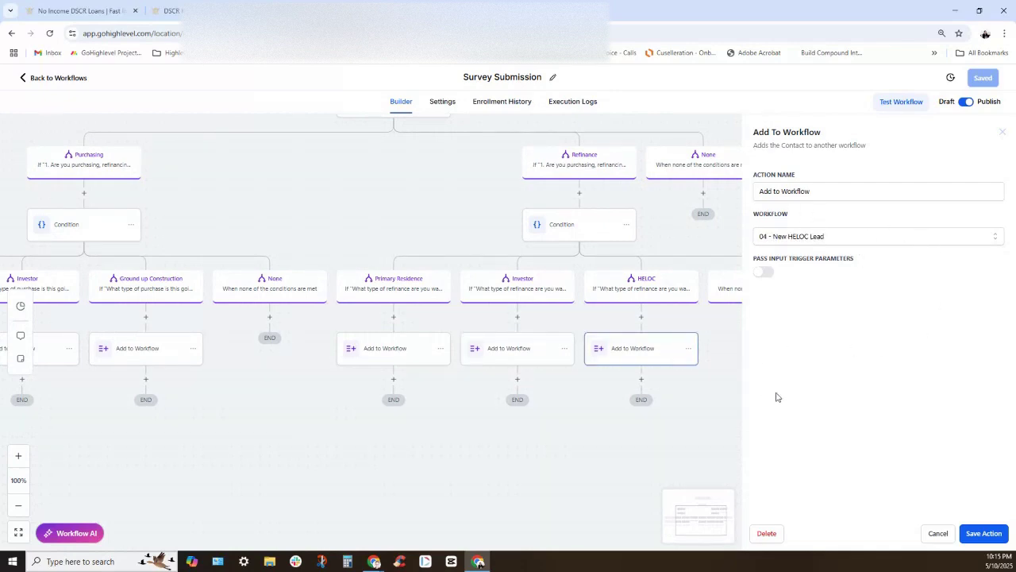
pyautogui.click(939, 533)
pyautogui.scroll(1, 451, 171)
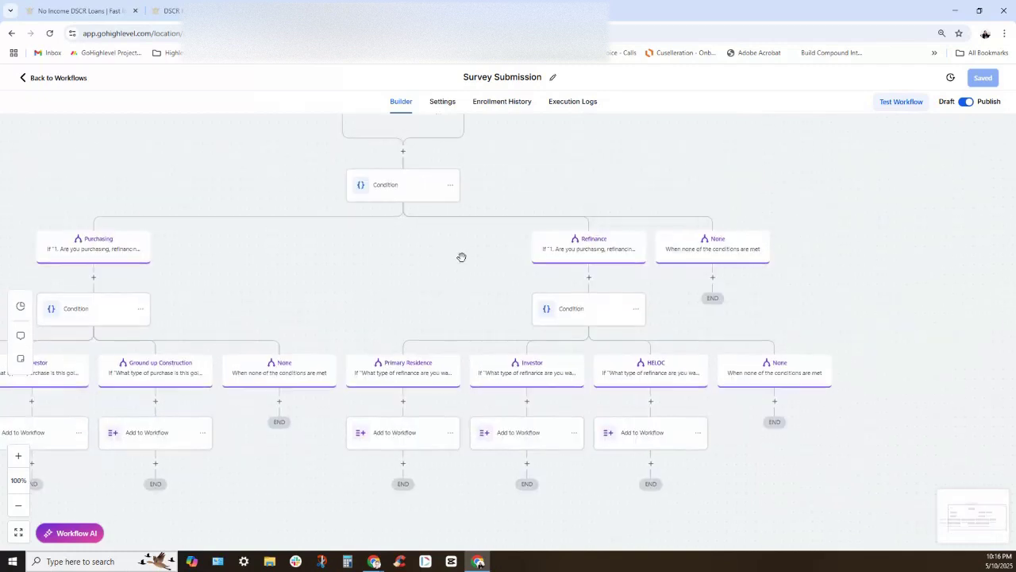
# Step: In the live DSCR Kings survey, answer the property type question with Single Family Home and select an estimated credit score range
pyautogui.click(131, 5)
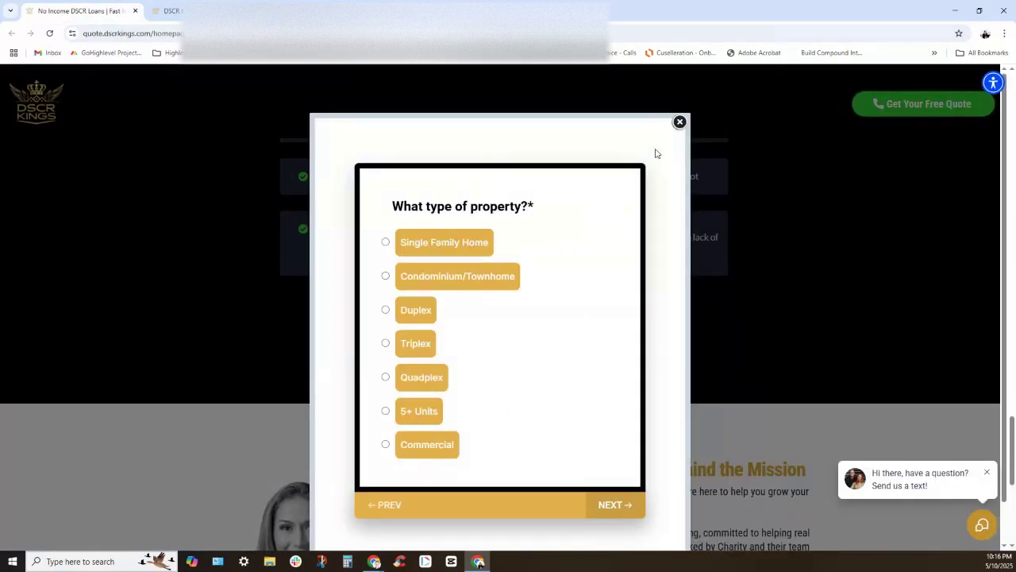
pyautogui.click(469, 240)
pyautogui.click(419, 353)
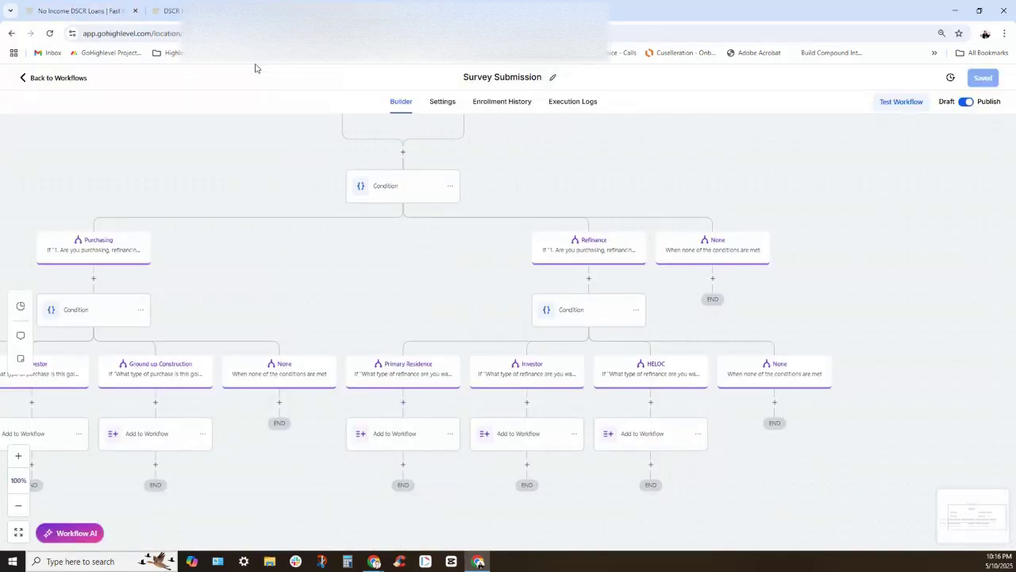
# Step: Review the DSCR Form slides in the survey builder, from the refinance loan amount through the final contact slide and back to the opening question
pyautogui.scroll(3, 349, 206)
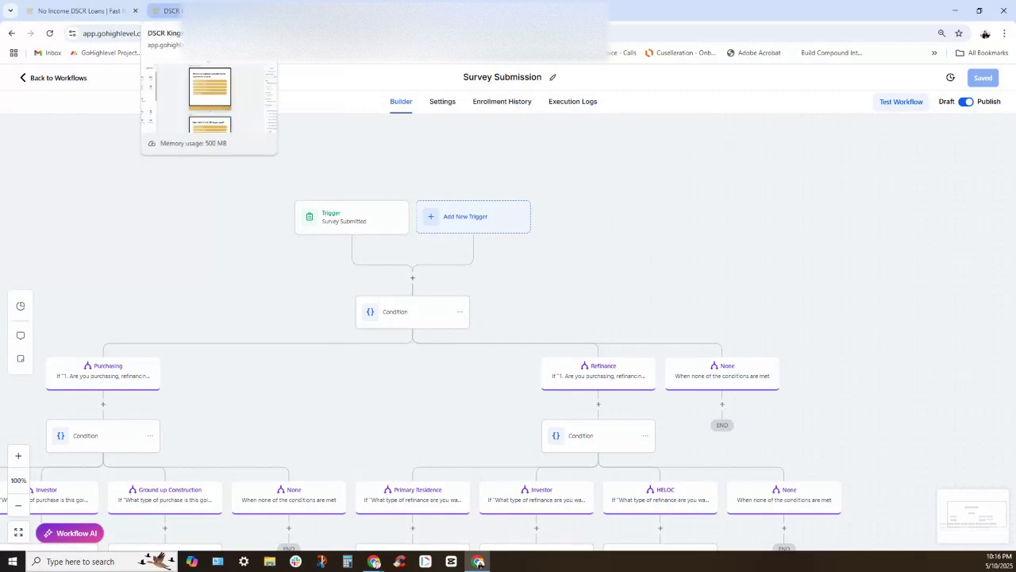
pyautogui.click(171, 10)
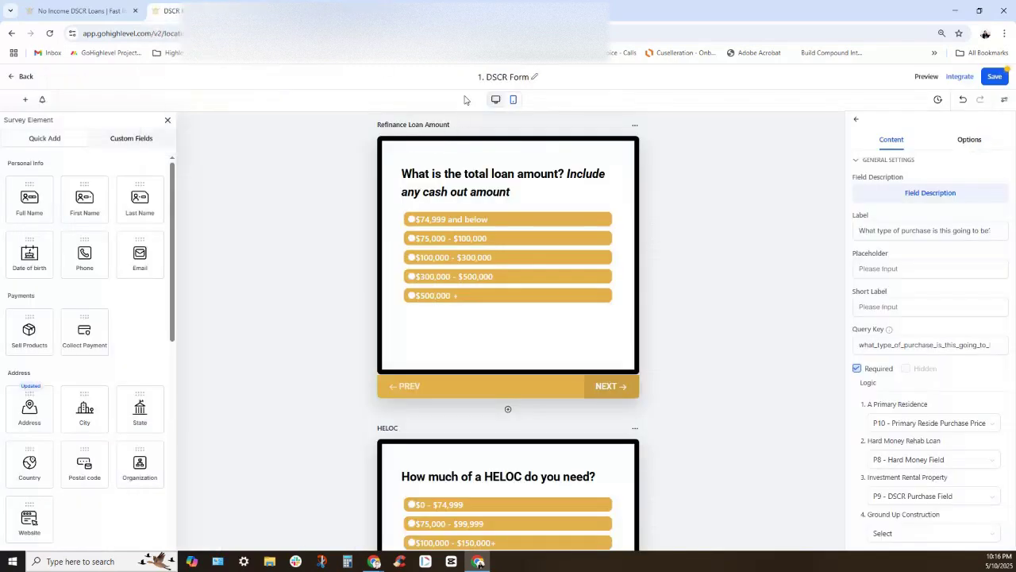
pyautogui.scroll(-13, 533, 143)
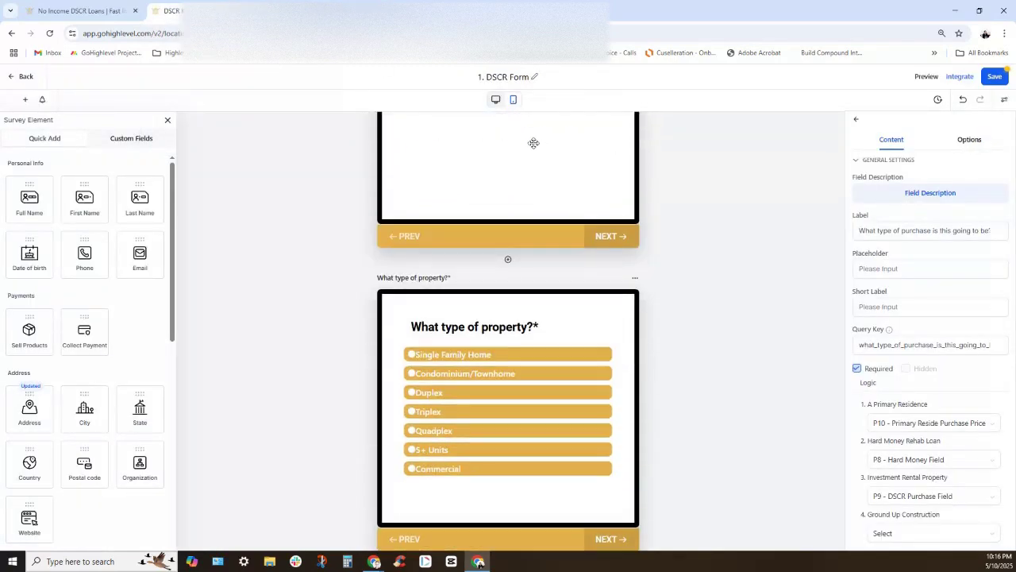
pyautogui.scroll(-12, 534, 143)
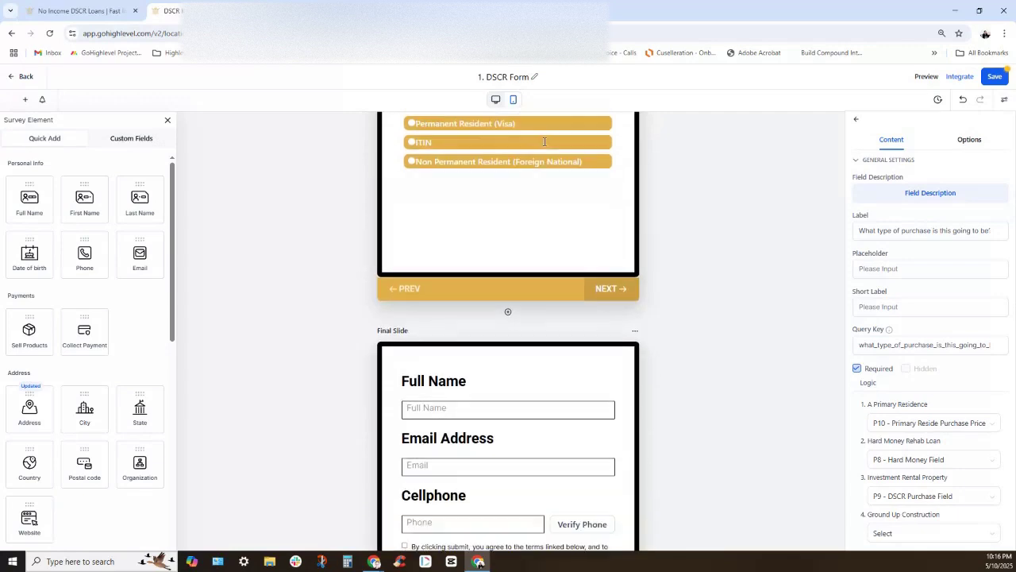
pyautogui.scroll(10, 544, 143)
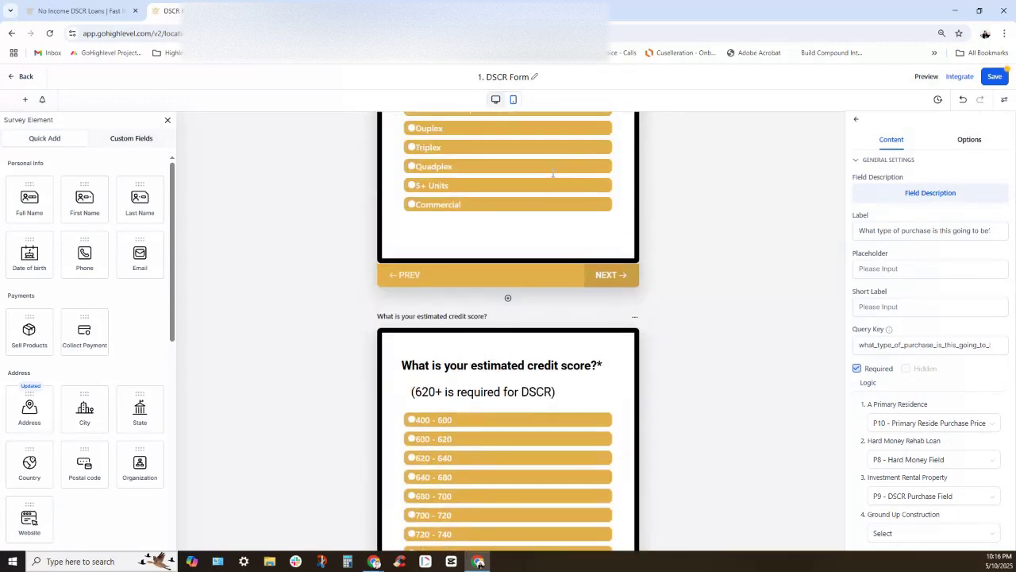
pyautogui.scroll(12, 553, 174)
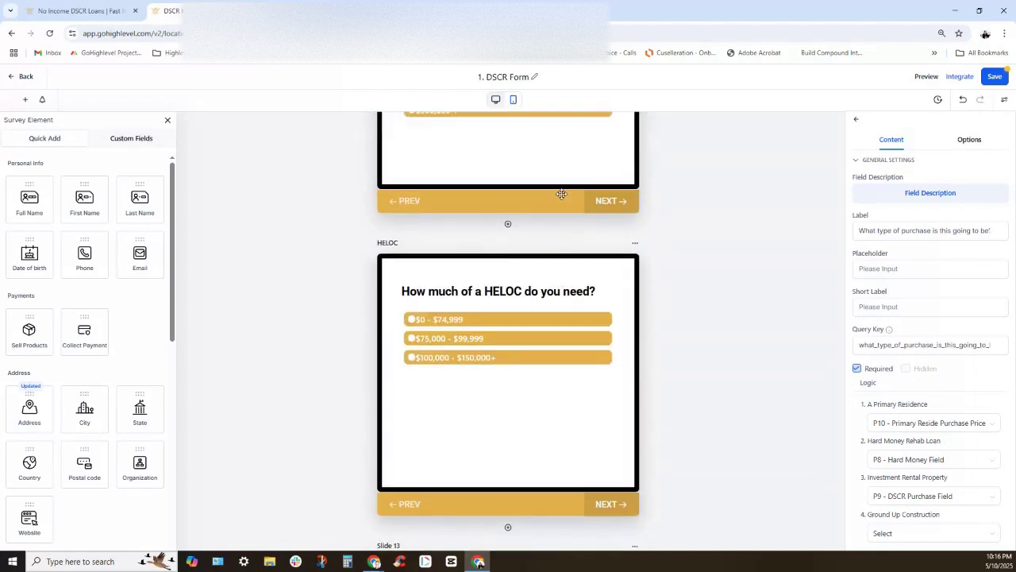
pyautogui.scroll(12, 563, 195)
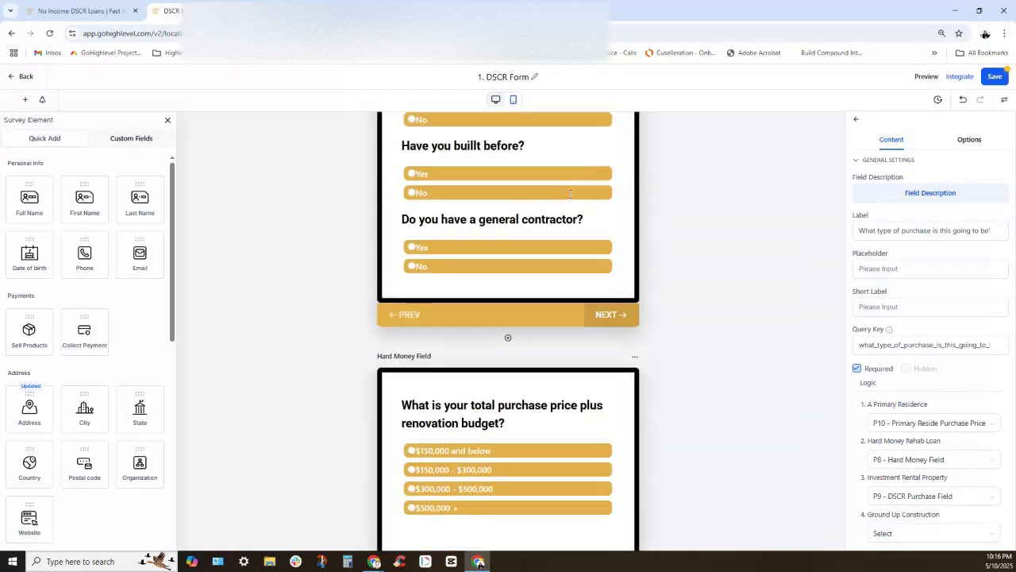
pyautogui.scroll(12, 556, 193)
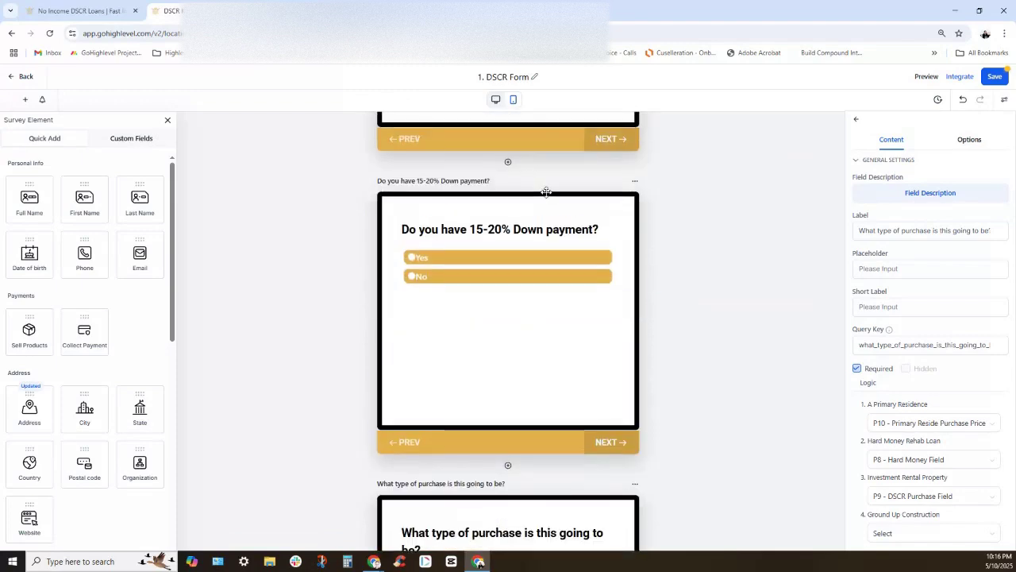
pyautogui.scroll(12, 548, 191)
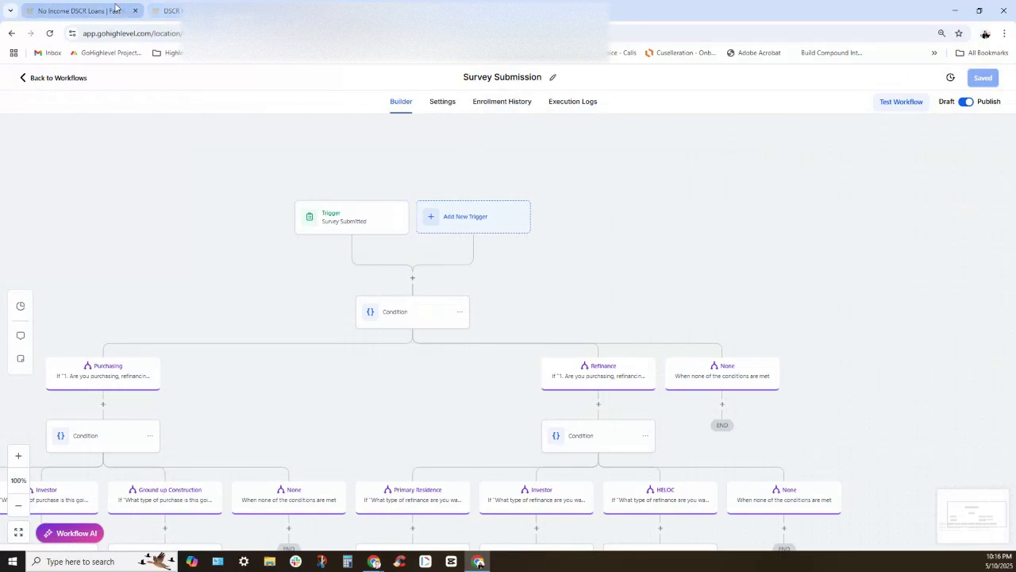
# Step: Return to the DSCR Kings site, close the survey popup and look through the landing page's loan programs, benefits, lender comparison and footer
pyautogui.click(80, 11)
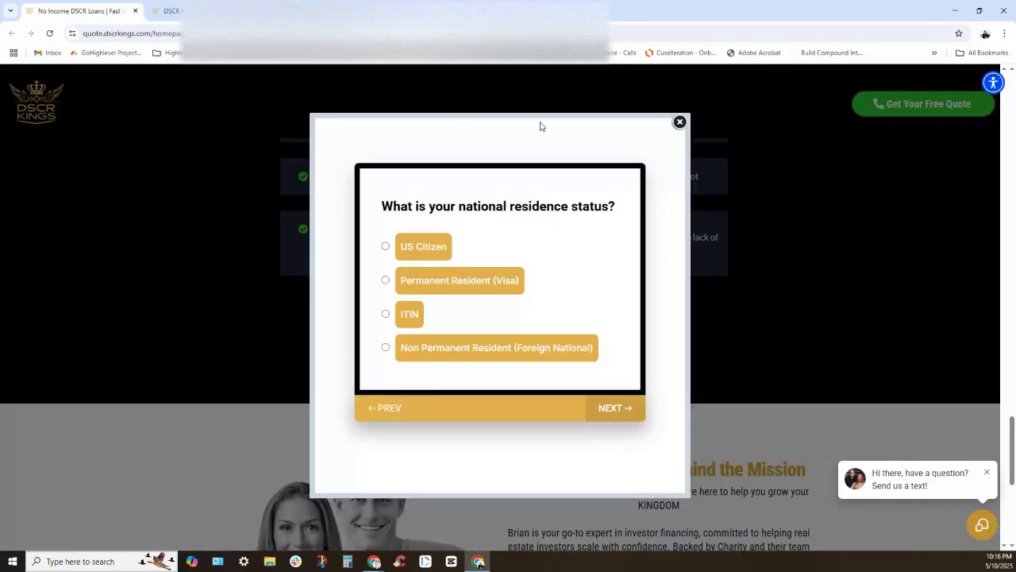
pyautogui.click(679, 121)
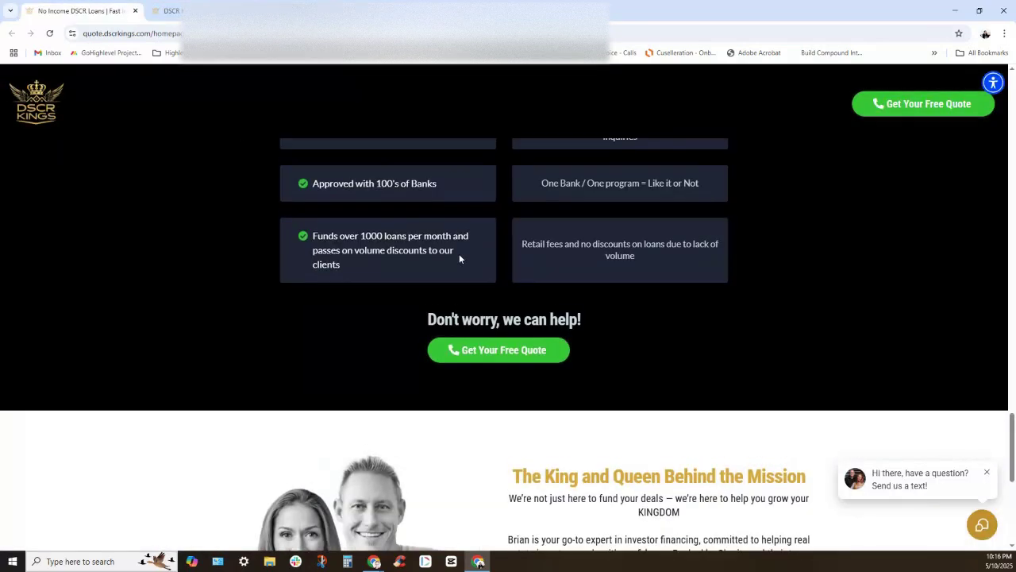
pyautogui.scroll(-10, 458, 255)
pyautogui.scroll(15, 459, 250)
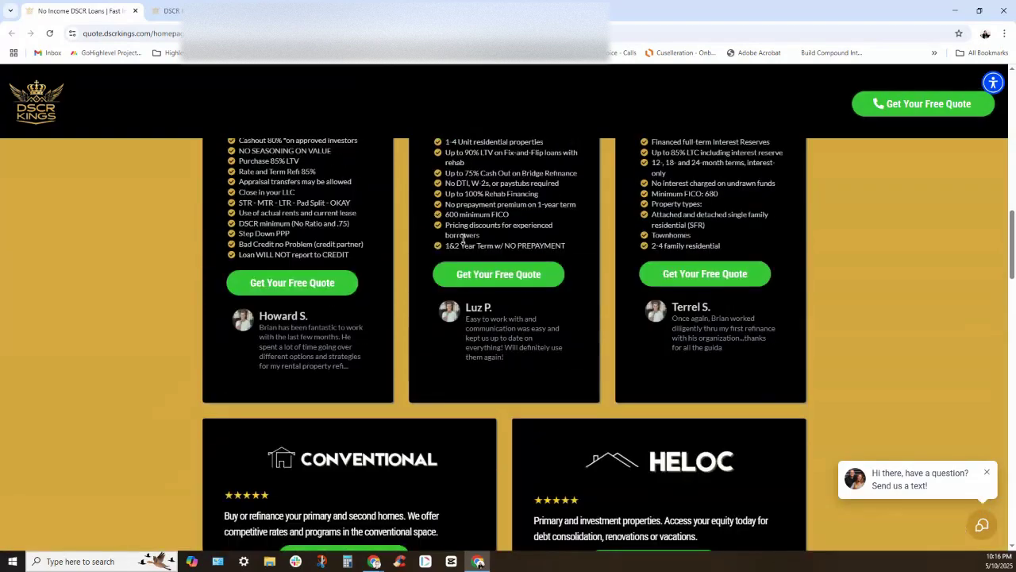
pyautogui.scroll(5, 465, 242)
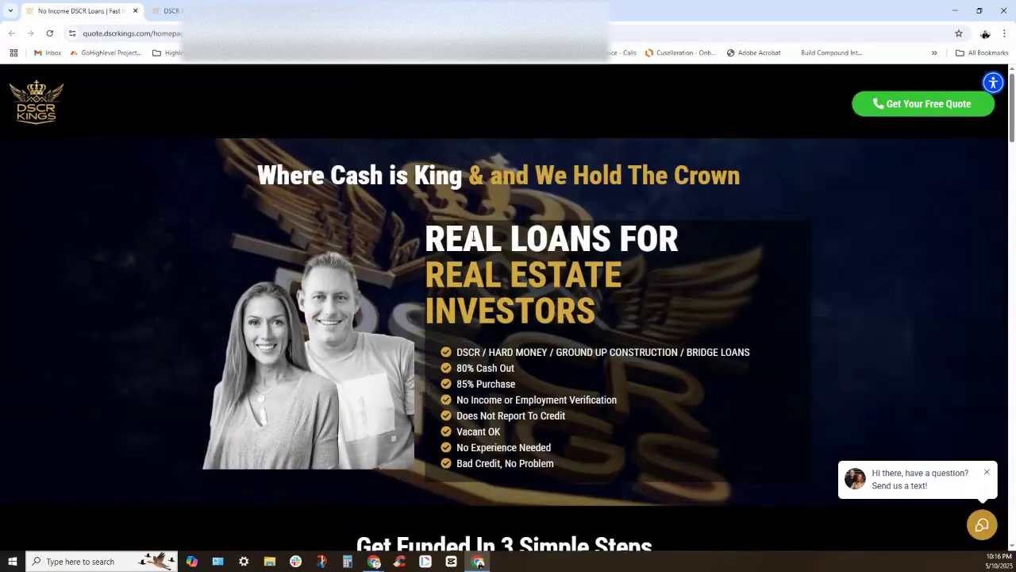
pyautogui.scroll(-5, 475, 241)
pyautogui.scroll(-10, 474, 241)
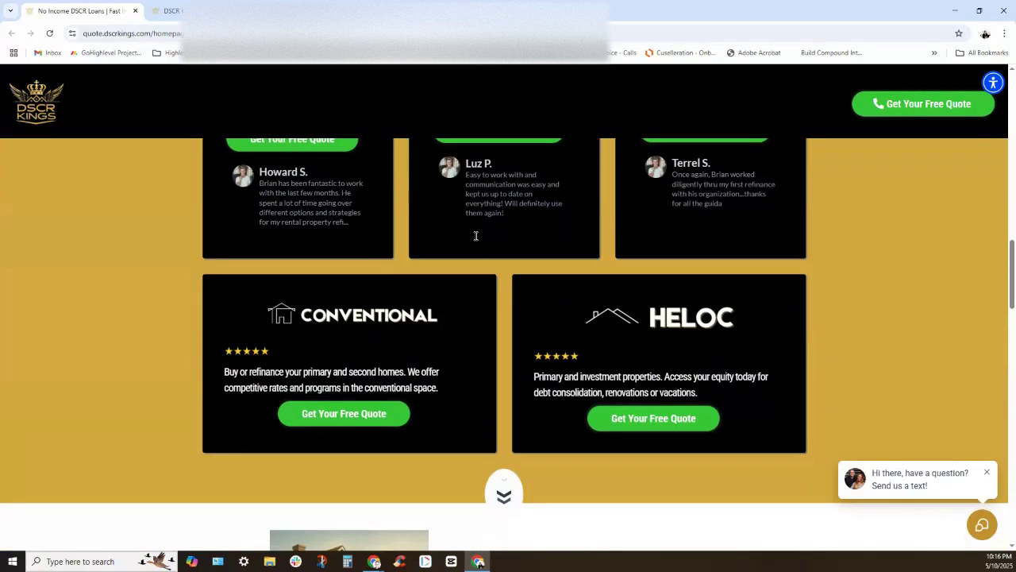
pyautogui.scroll(-10, 477, 240)
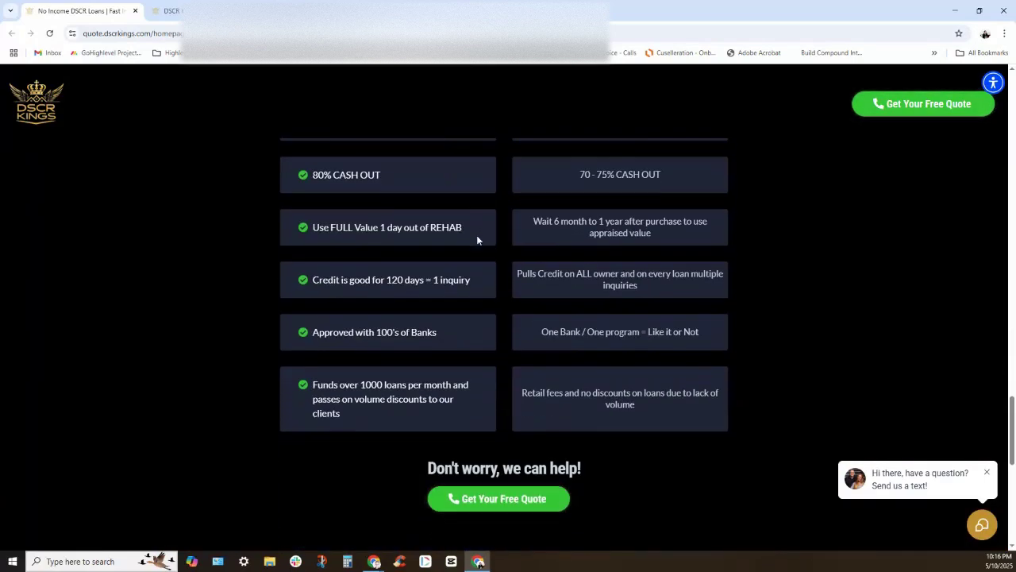
pyautogui.scroll(-2, 479, 240)
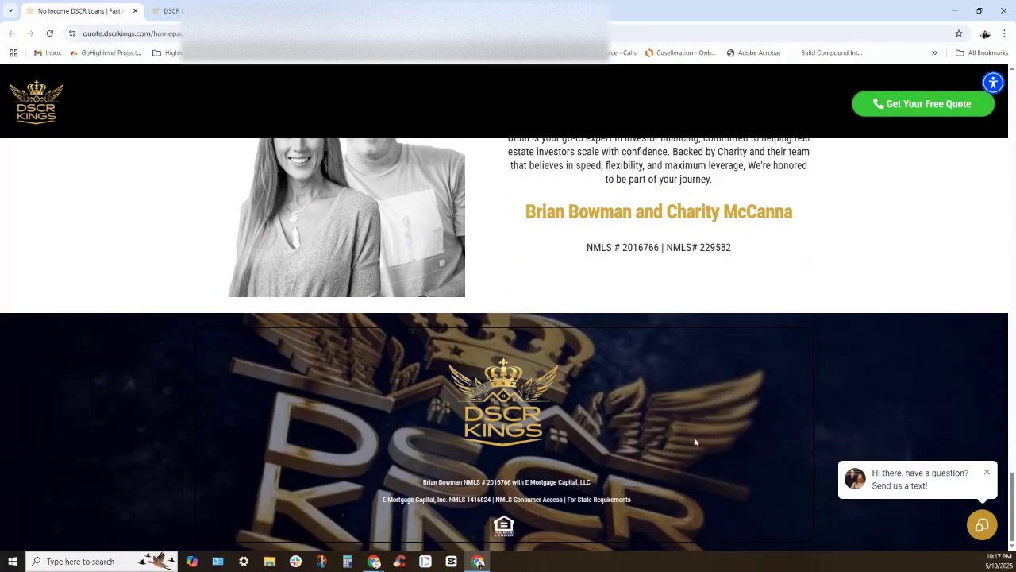
pyautogui.scroll(2, 693, 432)
pyautogui.scroll(10, 688, 413)
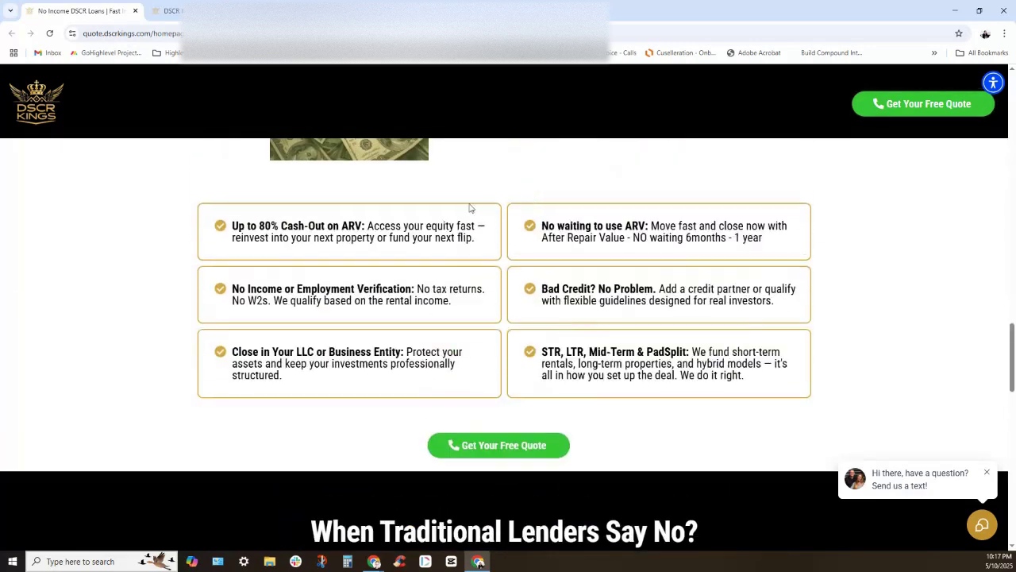
# Step: Revisit the DSCR Form builder and the Survey Submission workflow, and return to the DSCR Kings landing page's opening section
pyautogui.click(170, 11)
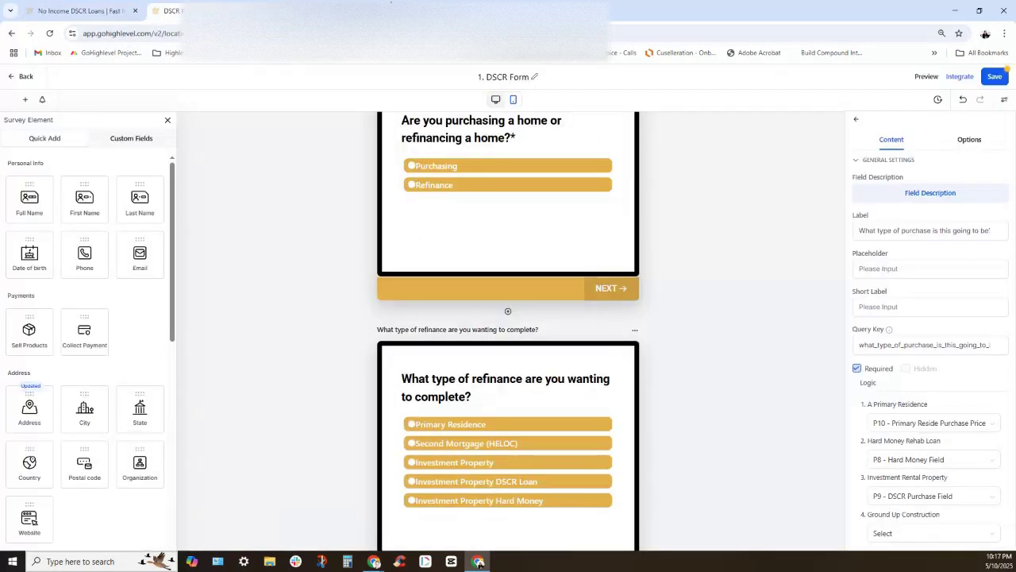
pyautogui.click(391, 5)
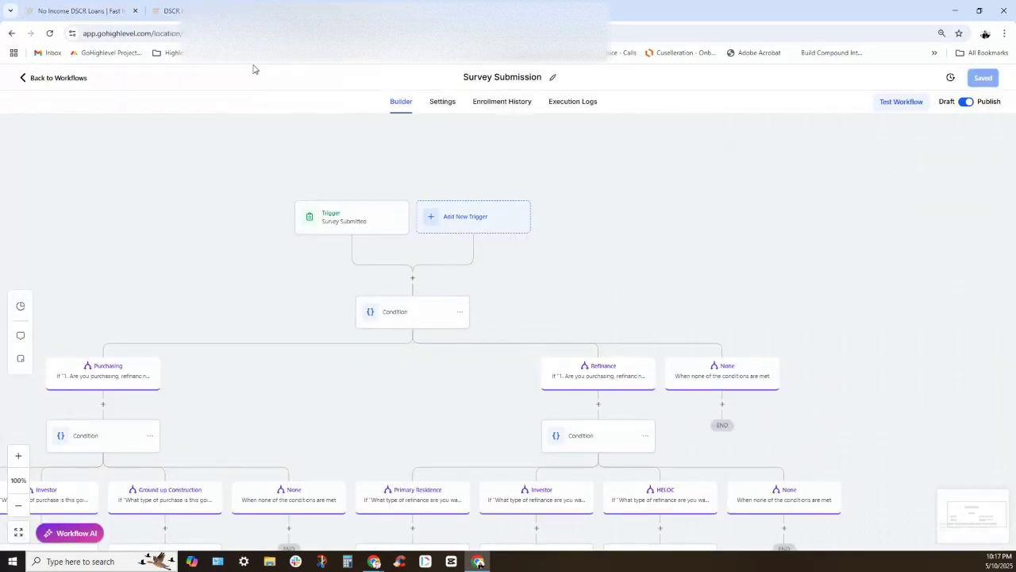
pyautogui.click(119, 11)
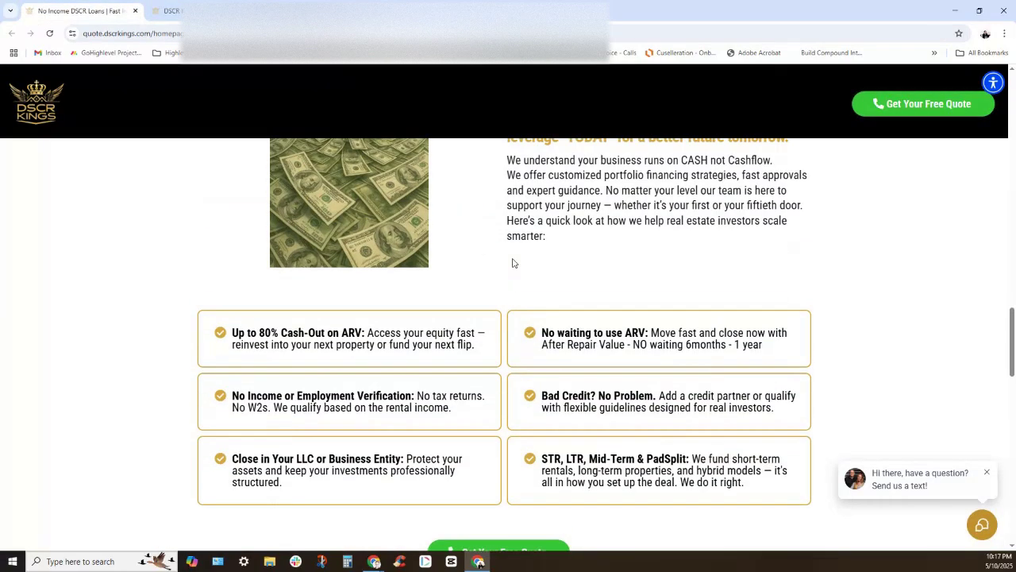
pyautogui.scroll(15, 512, 263)
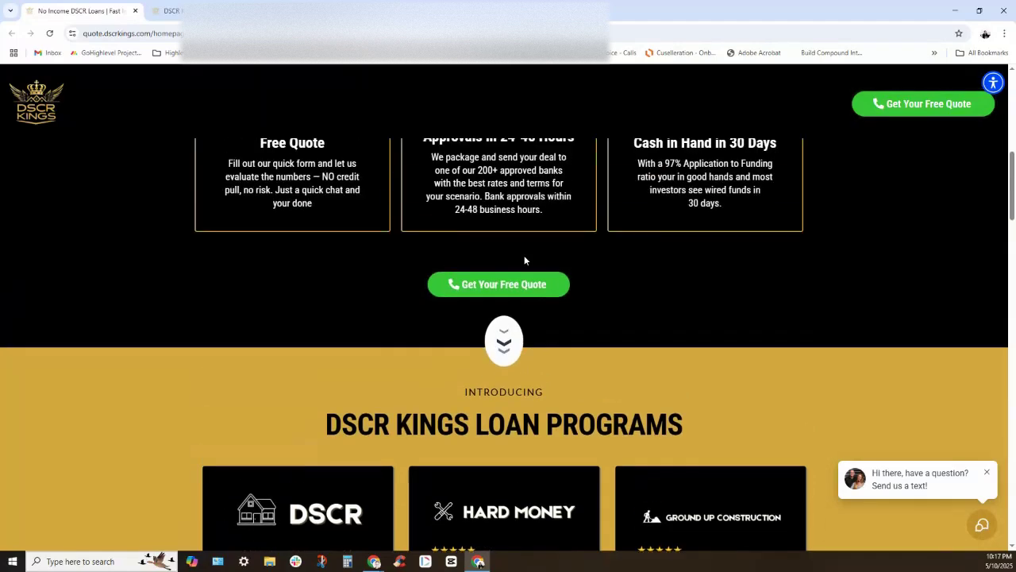
pyautogui.scroll(6, 524, 259)
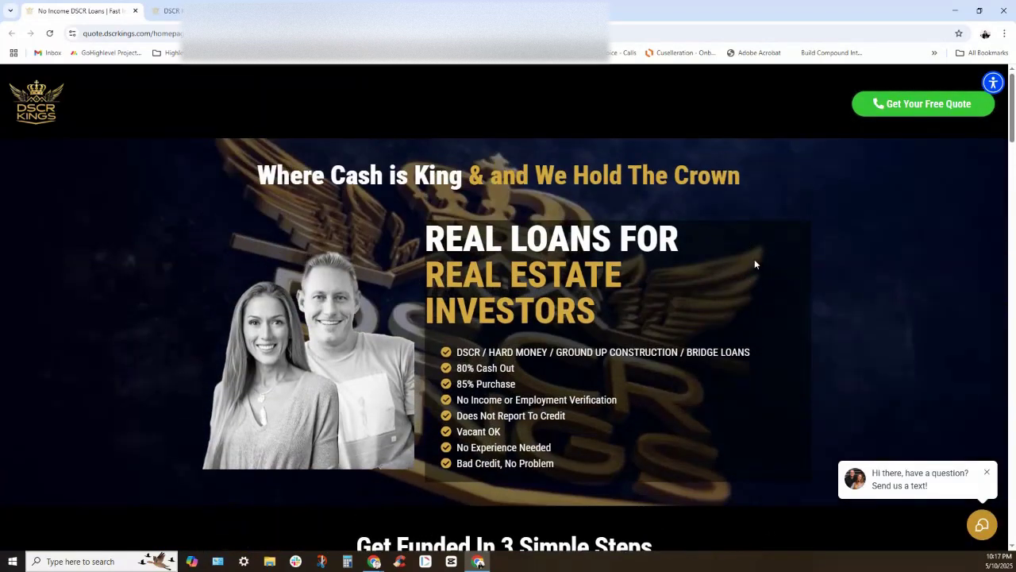